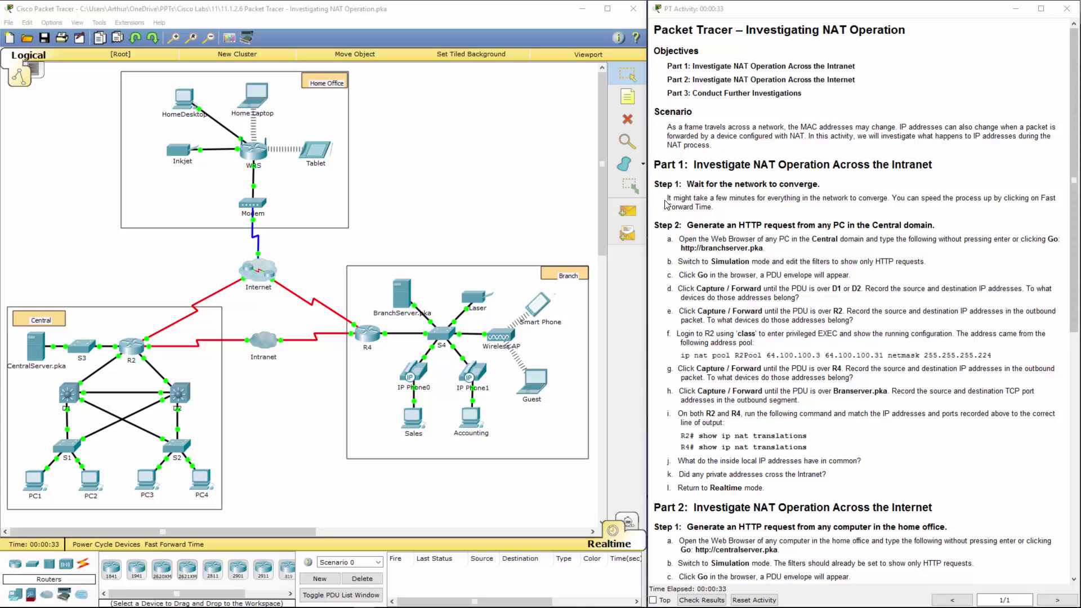
pyautogui.moveTo(668, 200); pyautogui.dragTo(812, 208)
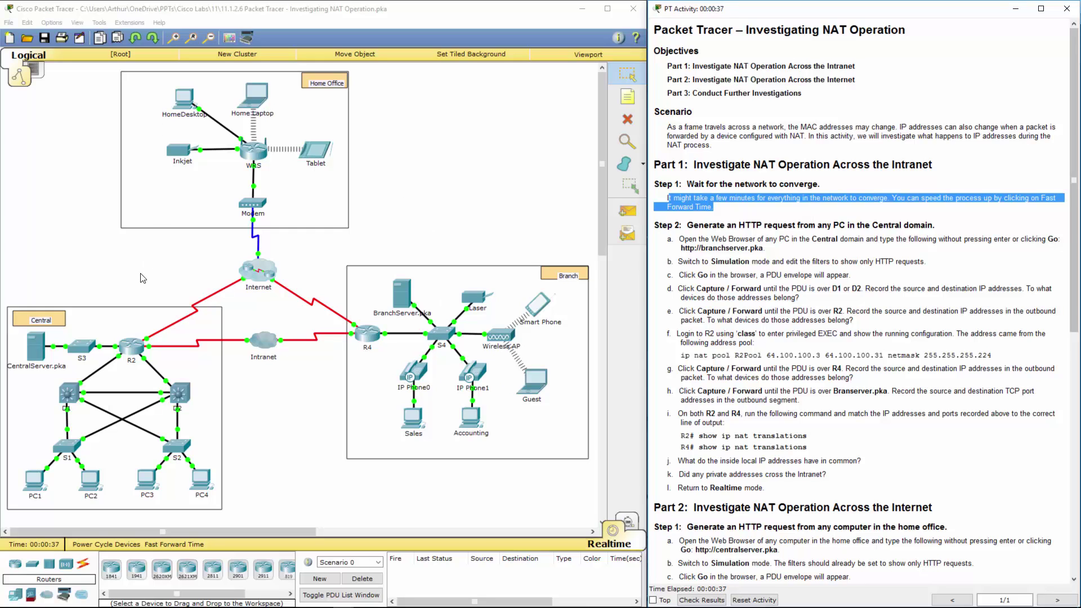
pyautogui.click(755, 260)
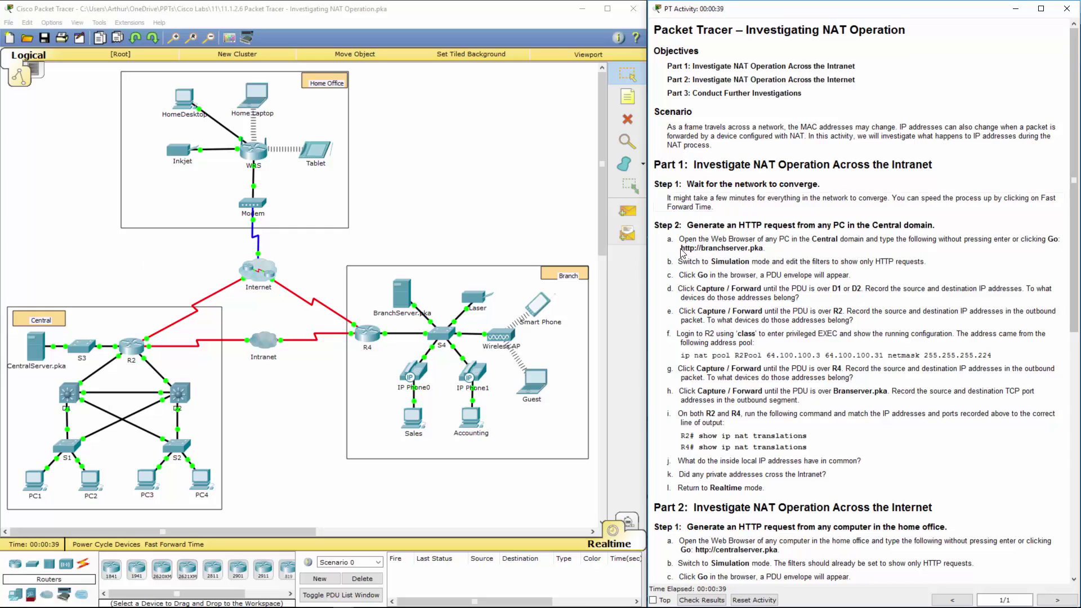
pyautogui.moveTo(681, 249); pyautogui.dragTo(764, 250)
pyautogui.hotkey('ctrl', 'c')
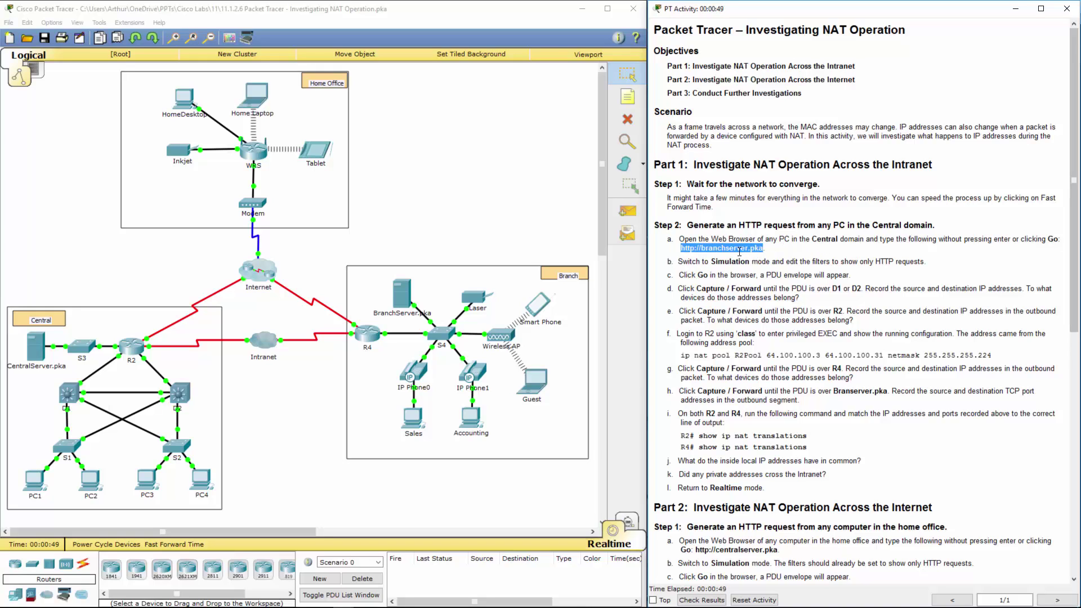
pyautogui.click(86, 486)
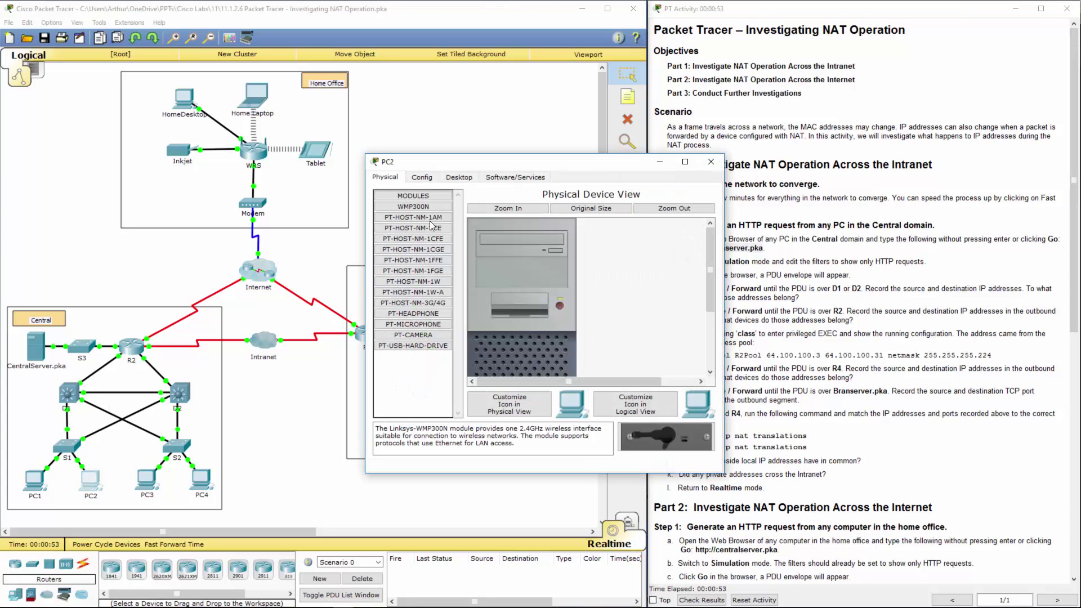
pyautogui.click(460, 178)
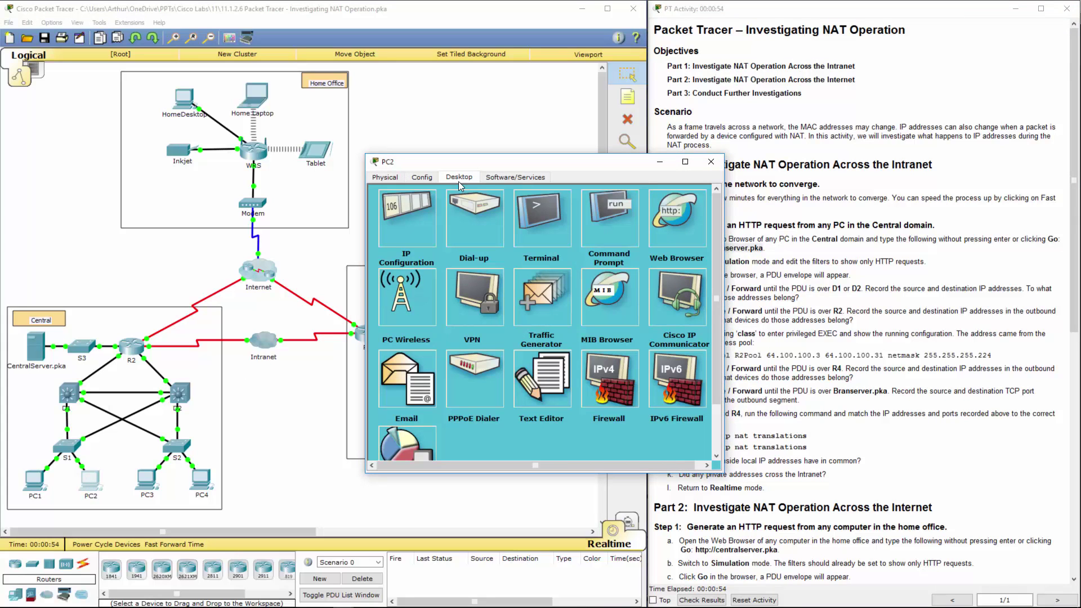
pyautogui.click(664, 221)
pyautogui.click(493, 225)
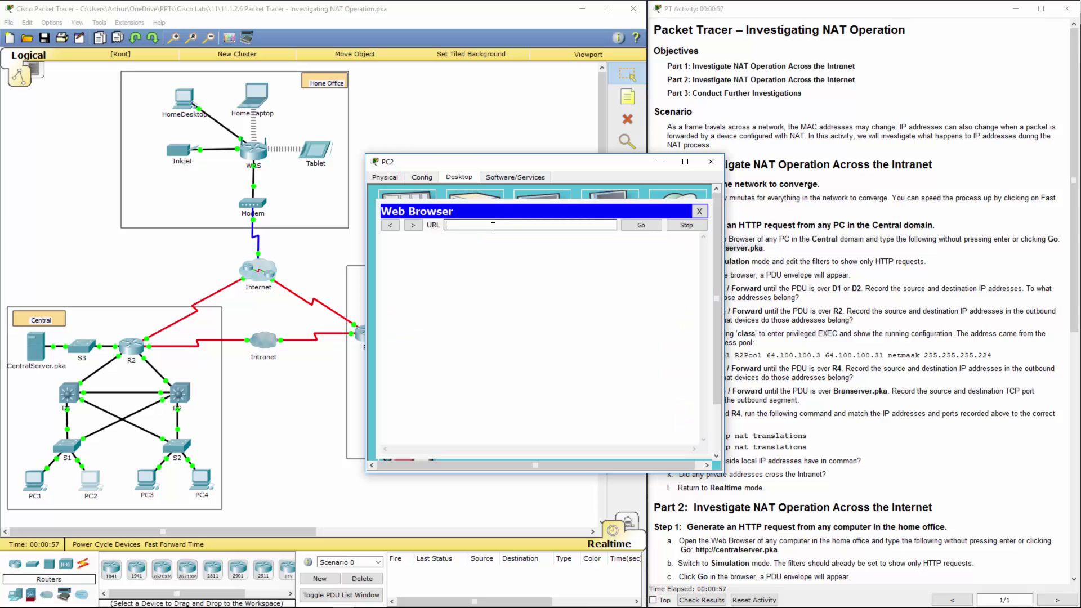
pyautogui.hotkey('ctrl', 'v')
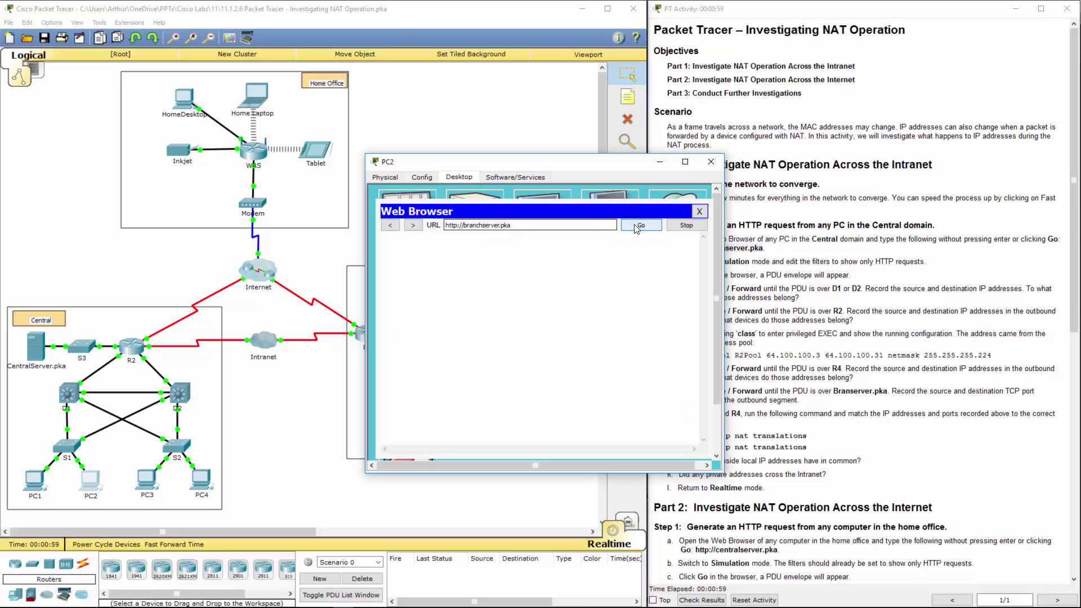
# - Read step b, load the Branch Server page, then close the browser and PC2's window
pyautogui.moveTo(558, 165); pyautogui.dragTo(442, 62)
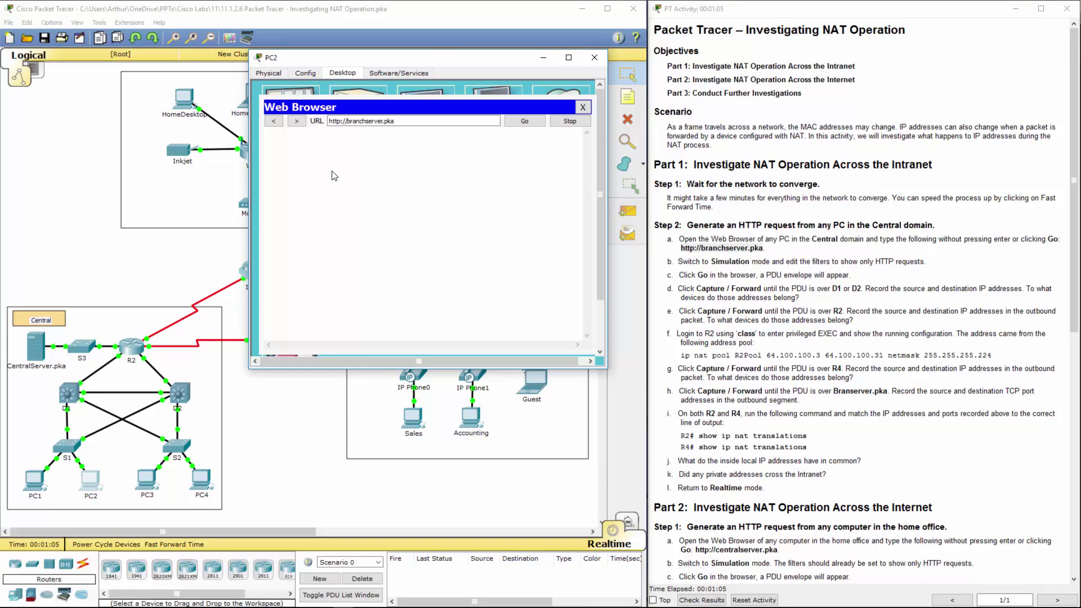
pyautogui.click(702, 261)
pyautogui.moveTo(677, 261); pyautogui.dragTo(929, 262)
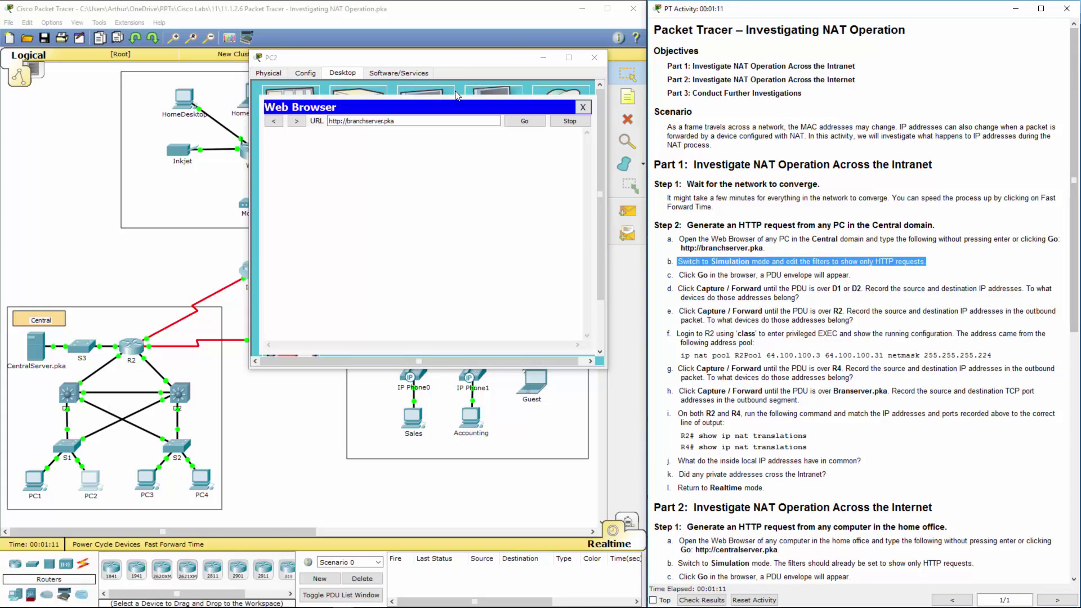
pyautogui.click(519, 122)
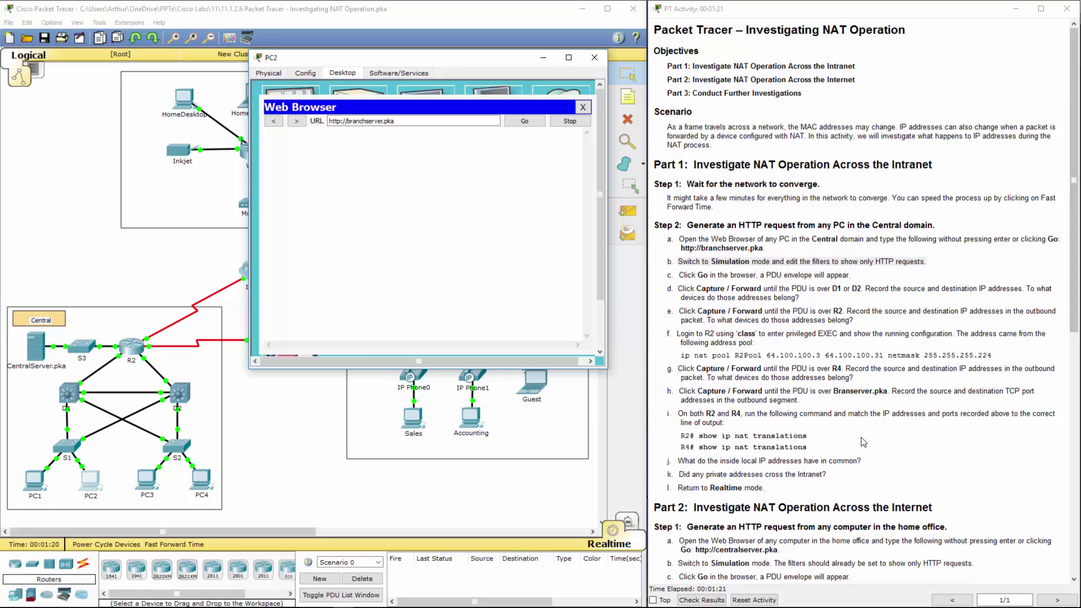
pyautogui.press('Return')
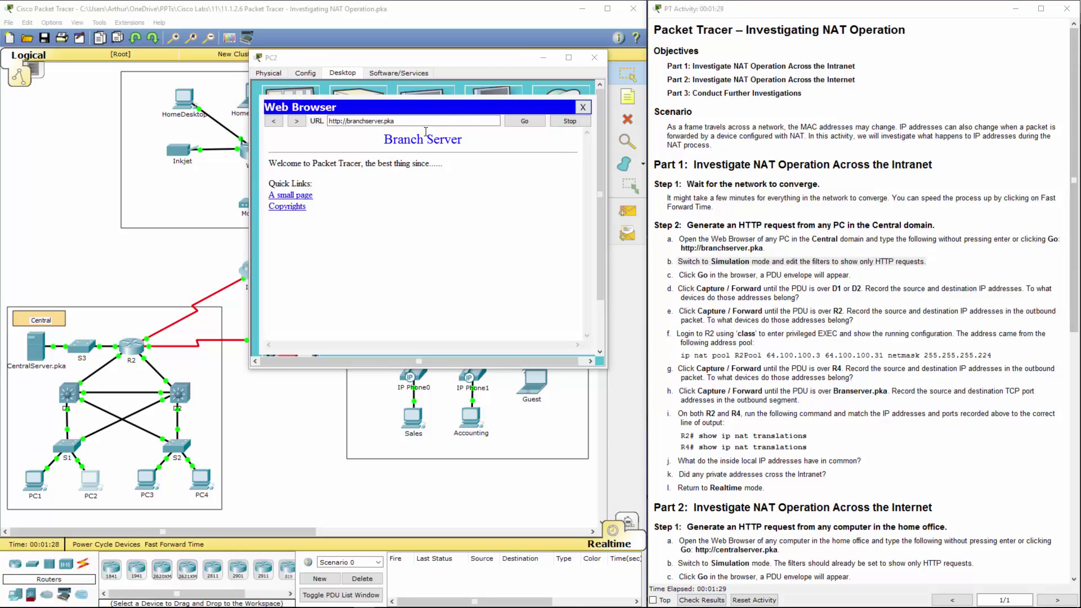
pyautogui.click(583, 107)
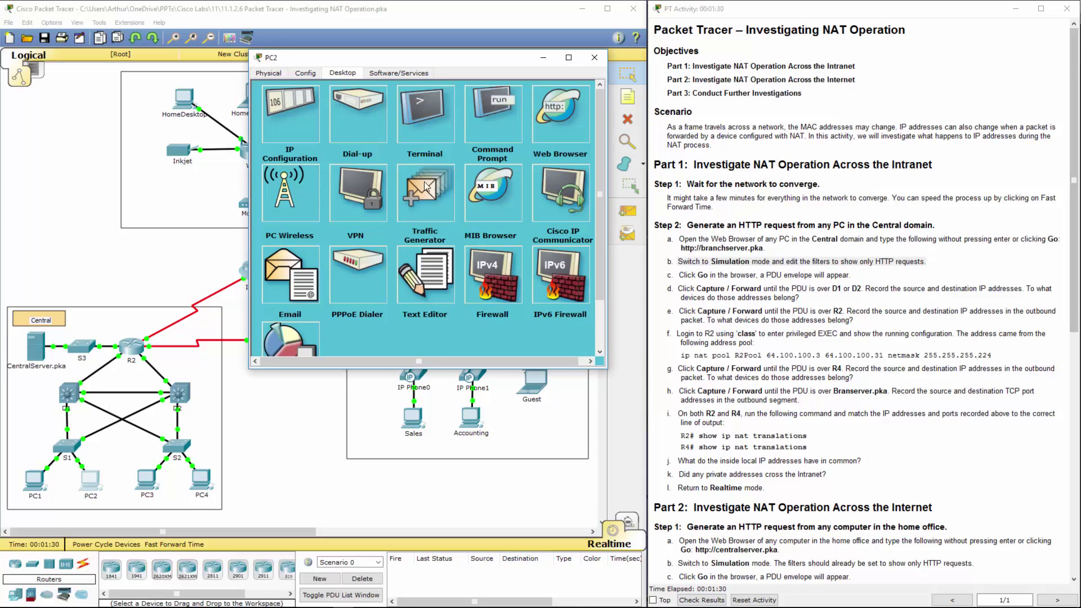
pyautogui.click(595, 58)
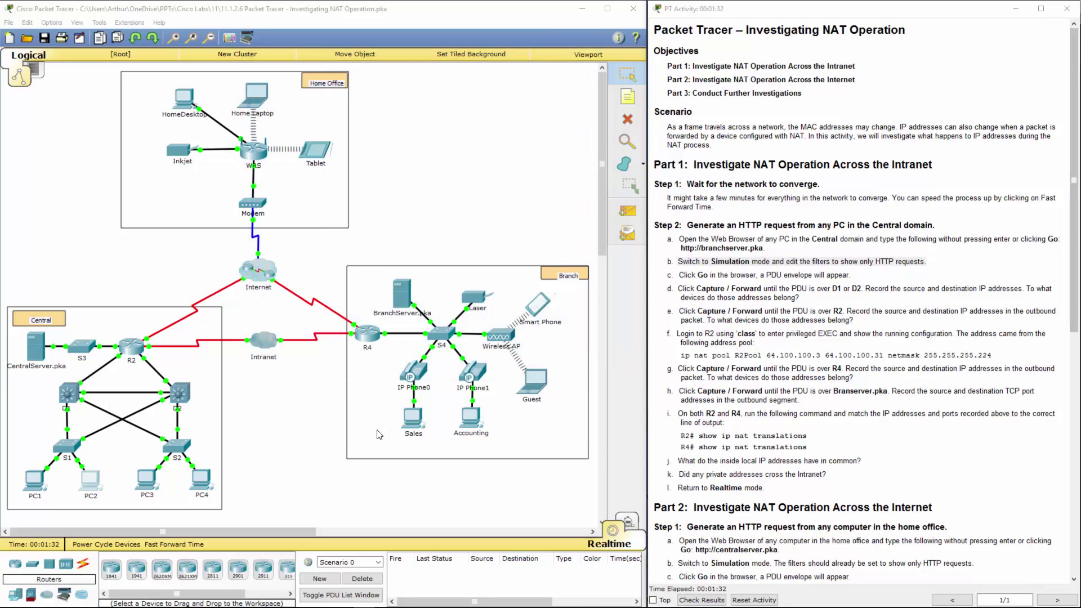
# - Switch to Simulation mode and filter the event list to HTTP only
pyautogui.click(632, 523)
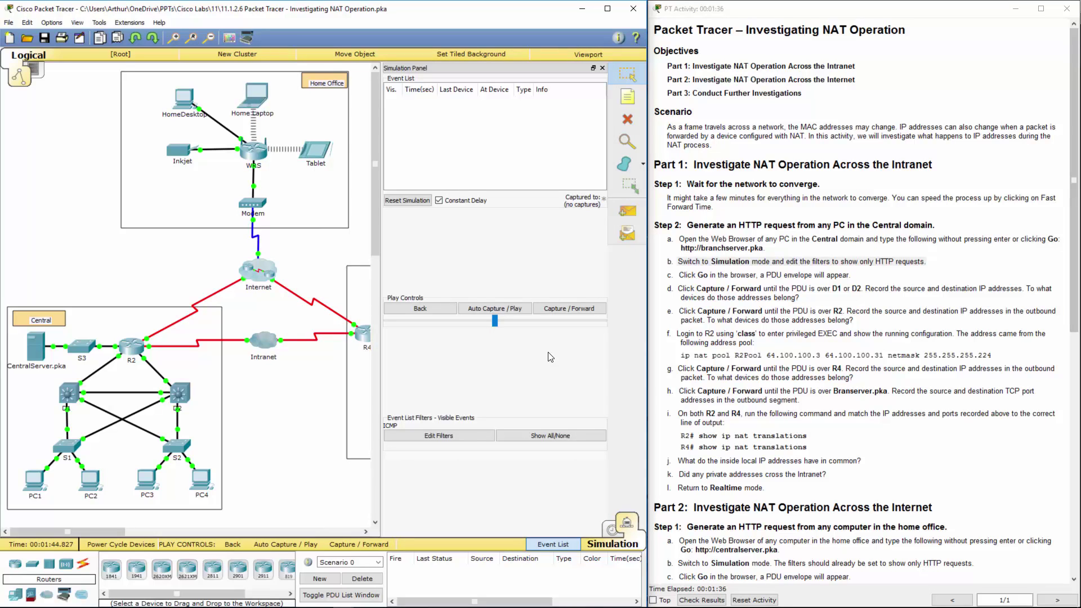
pyautogui.click(458, 438)
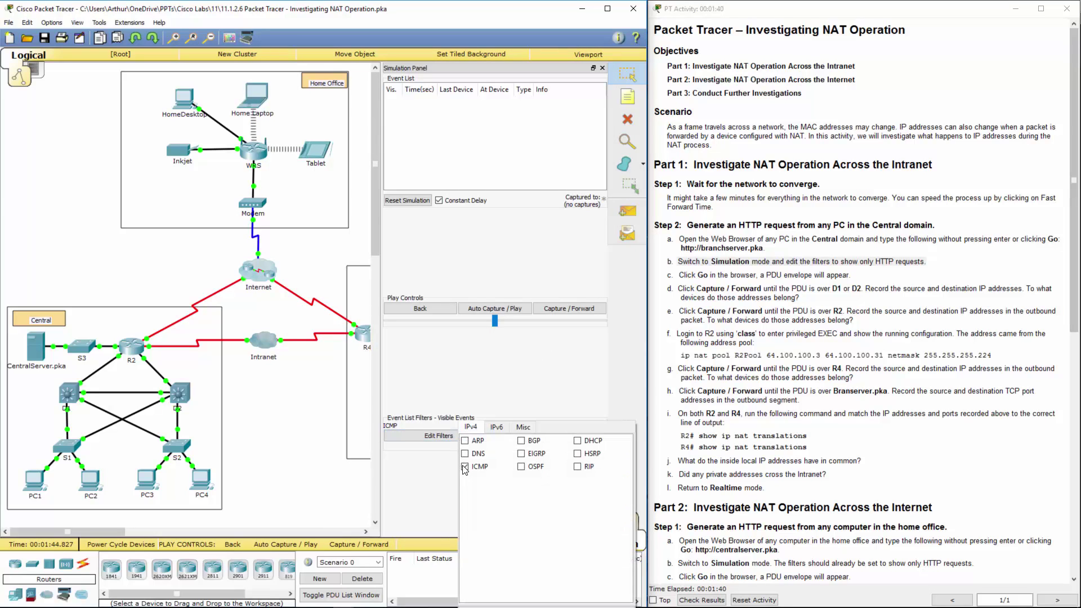
pyautogui.click(519, 430)
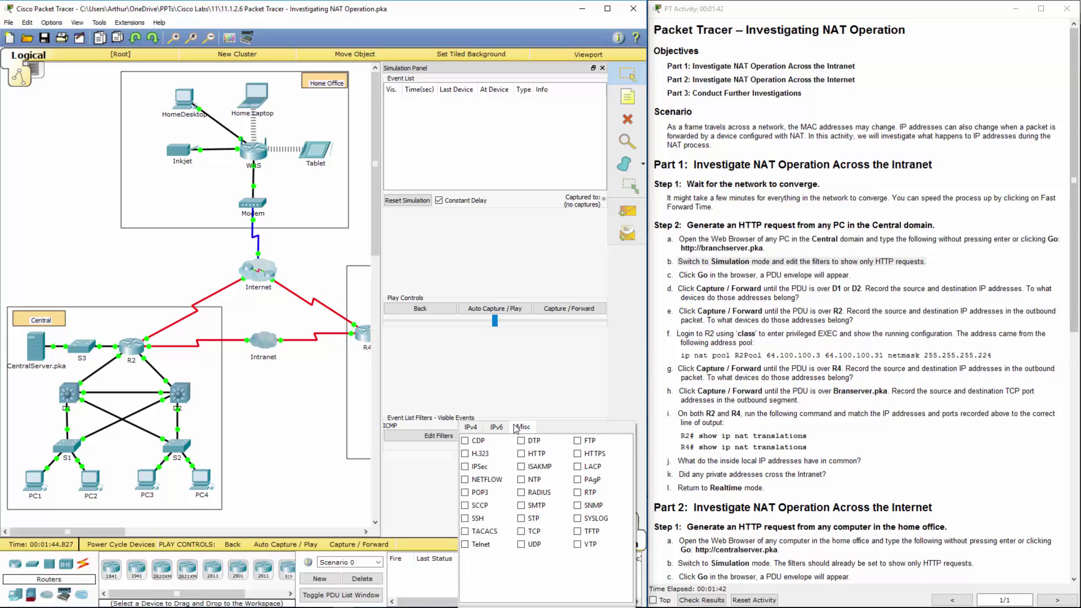
pyautogui.click(522, 453)
# - Clear the full event list and reset the simulation
pyautogui.click(486, 309)
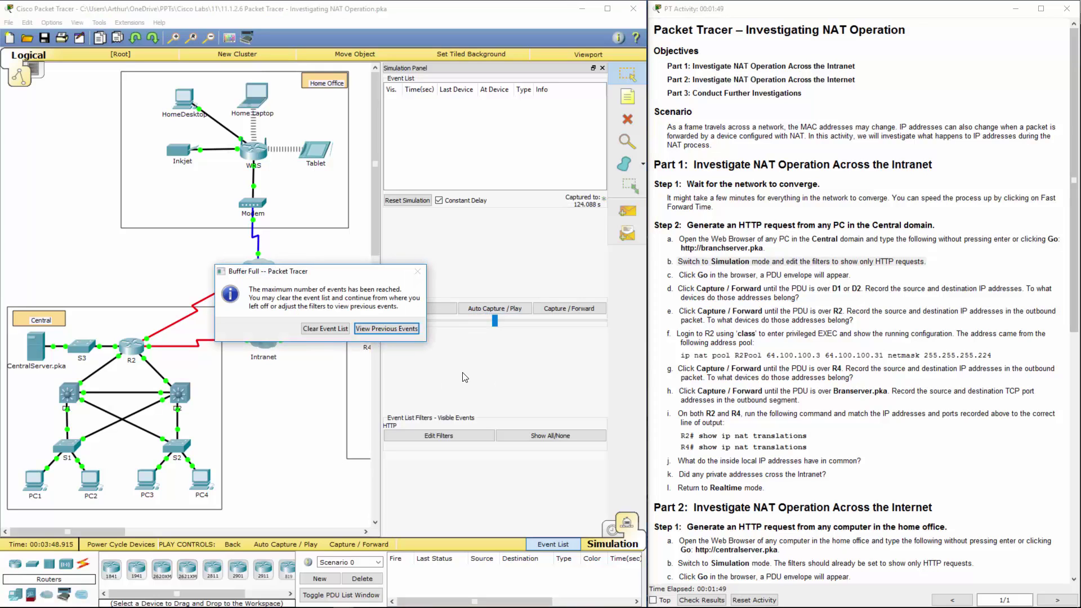
pyautogui.click(326, 331)
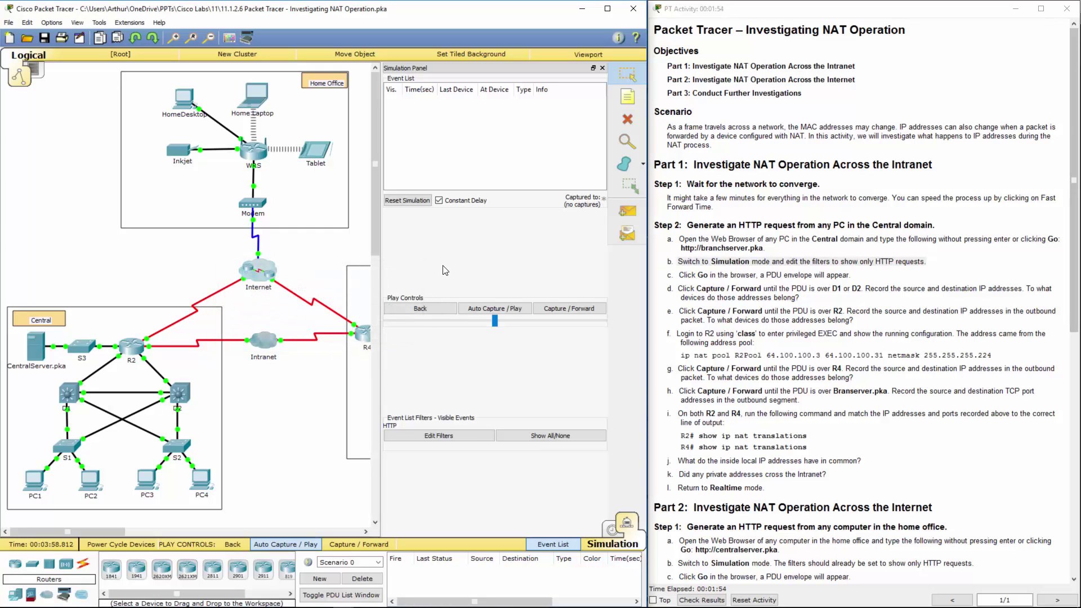
pyautogui.click(412, 203)
pyautogui.click(467, 310)
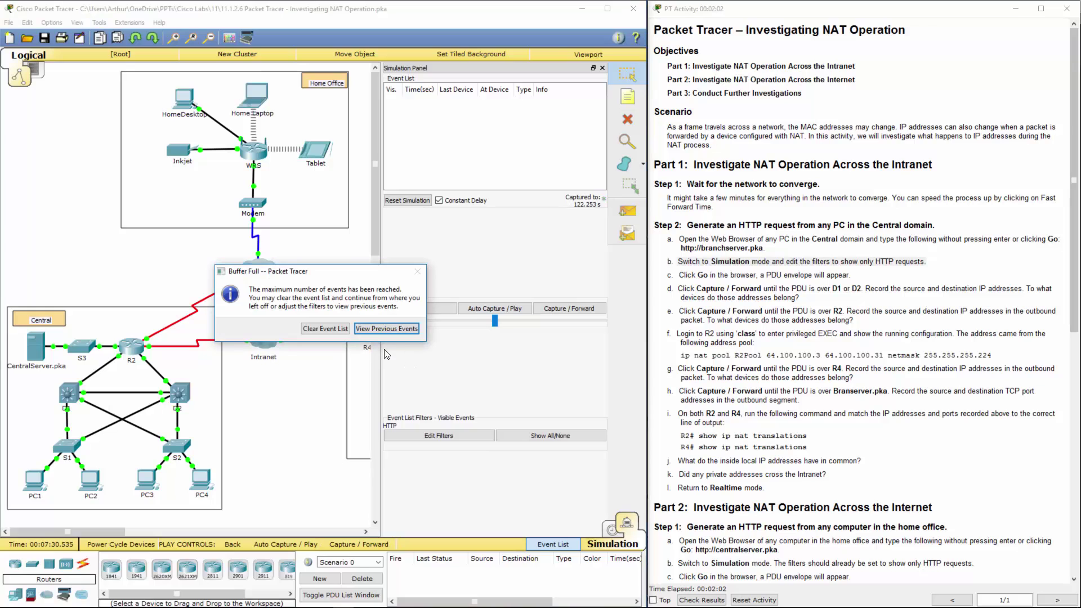
pyautogui.click(325, 329)
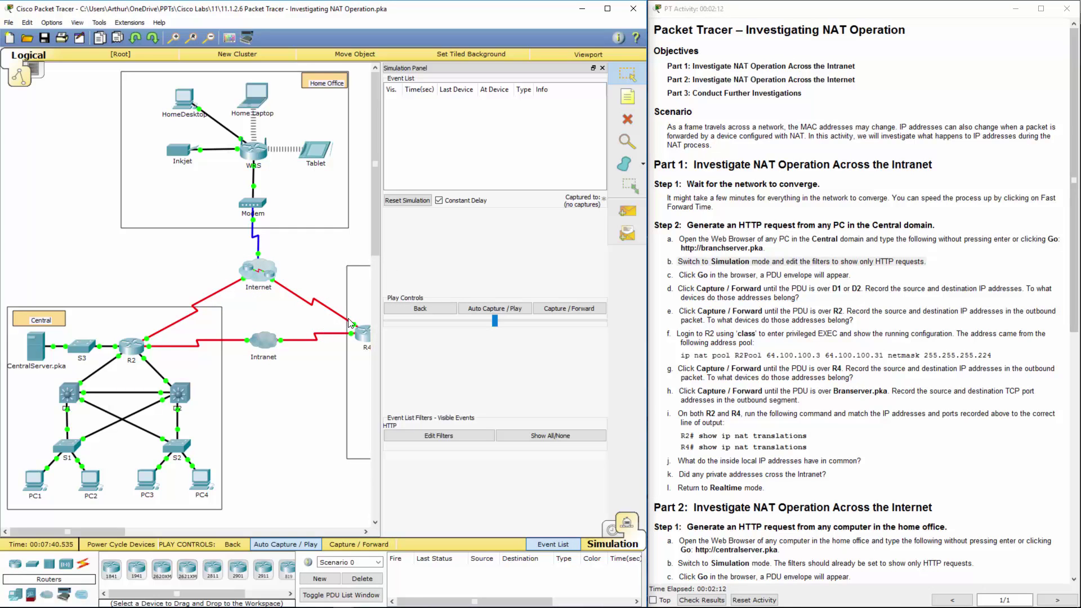
pyautogui.click(89, 485)
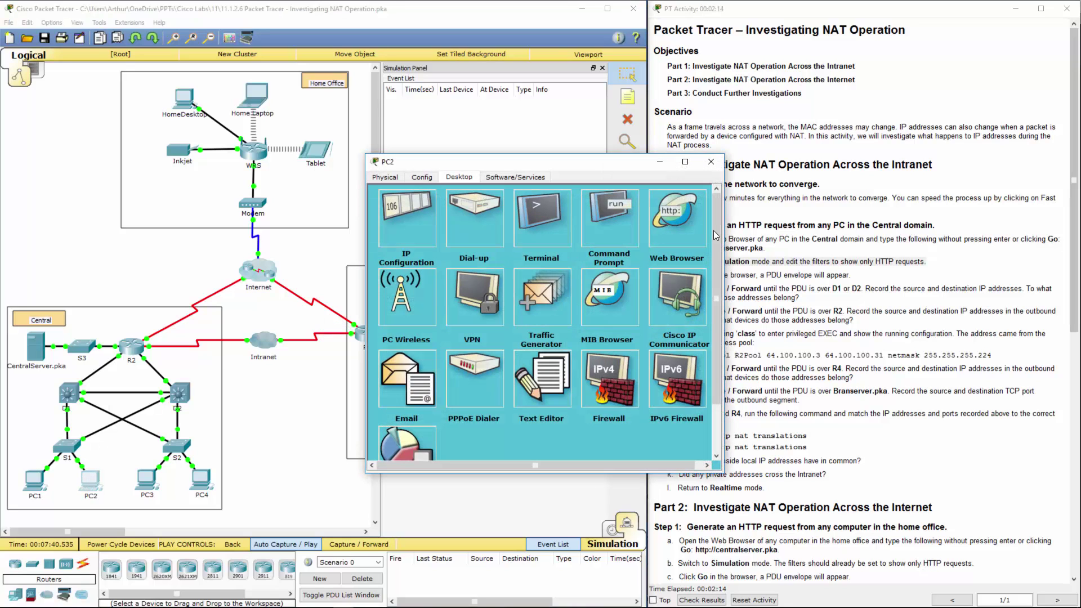
pyautogui.click(654, 213)
pyautogui.click(485, 226)
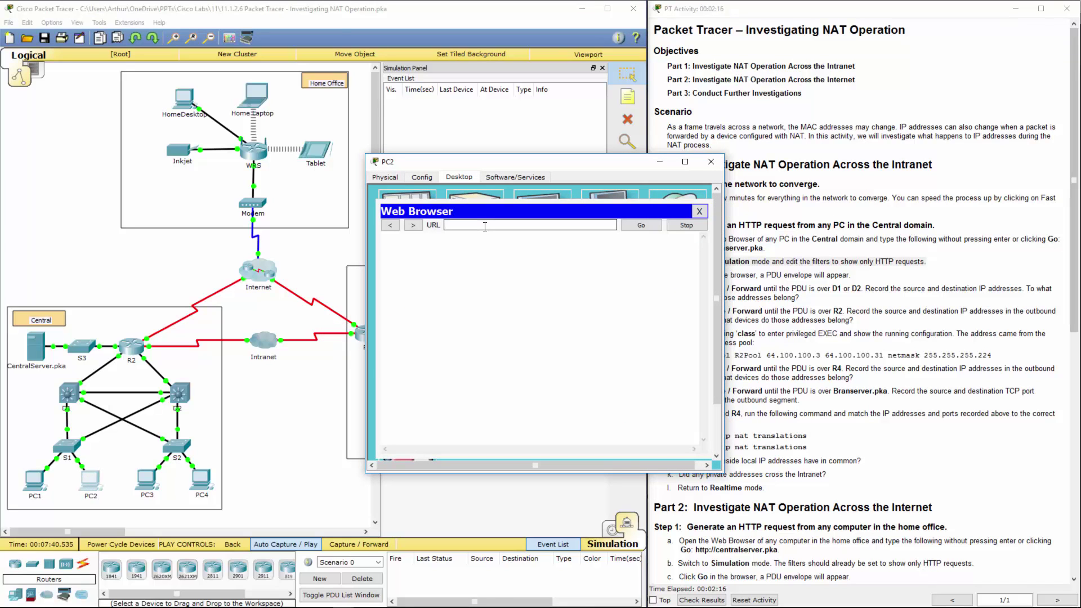
pyautogui.write('http://branchserver.pka')
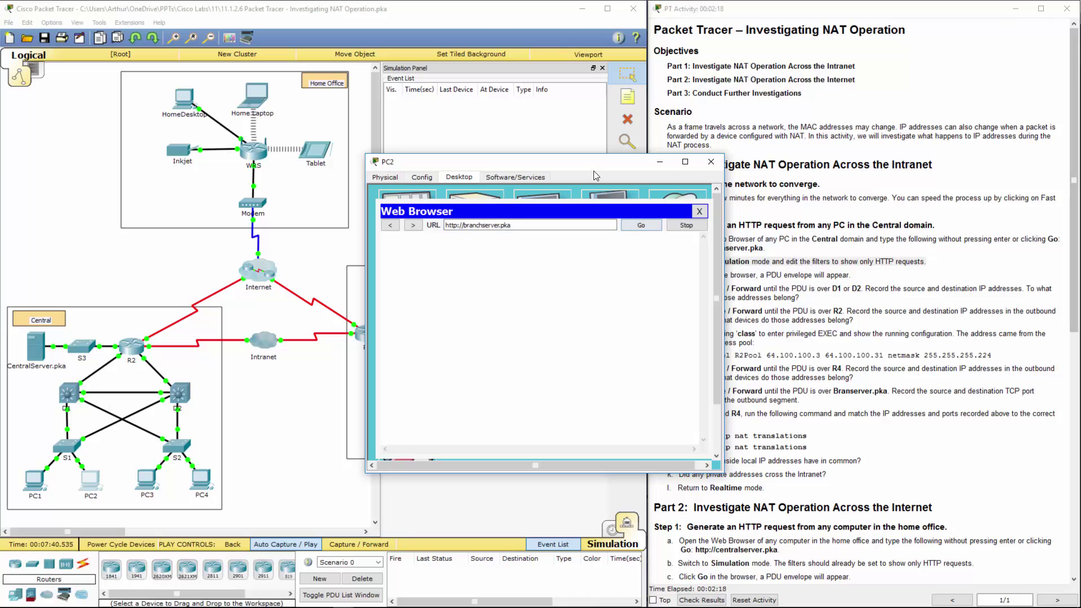
pyautogui.moveTo(634, 165); pyautogui.dragTo(273, 123)
# - Capture PC2's HTTP request, step the PDU forward, then back onto D1
pyautogui.click(475, 309)
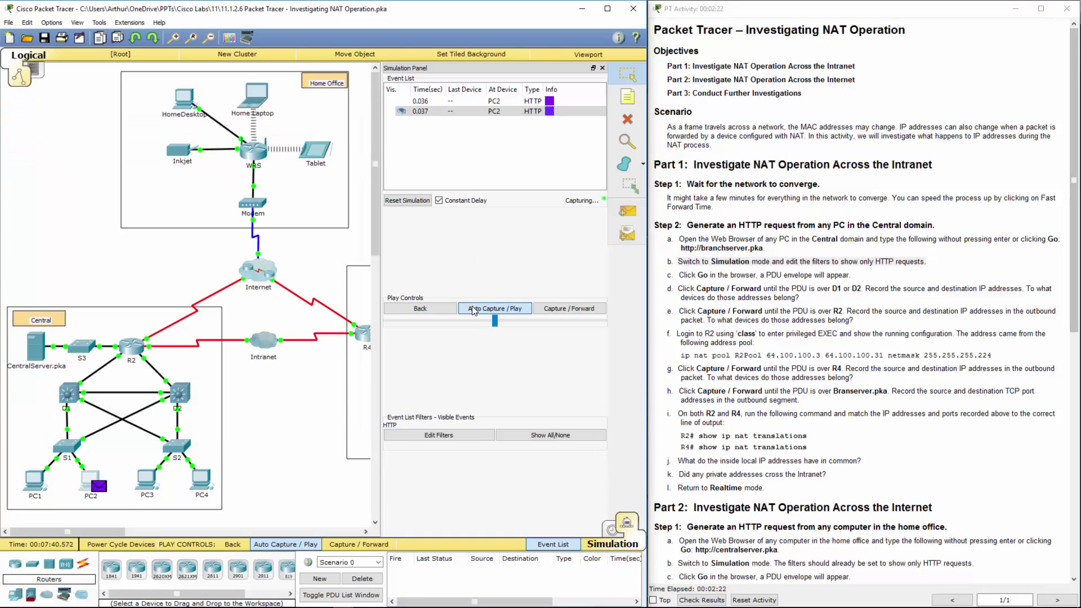
pyautogui.click(475, 309)
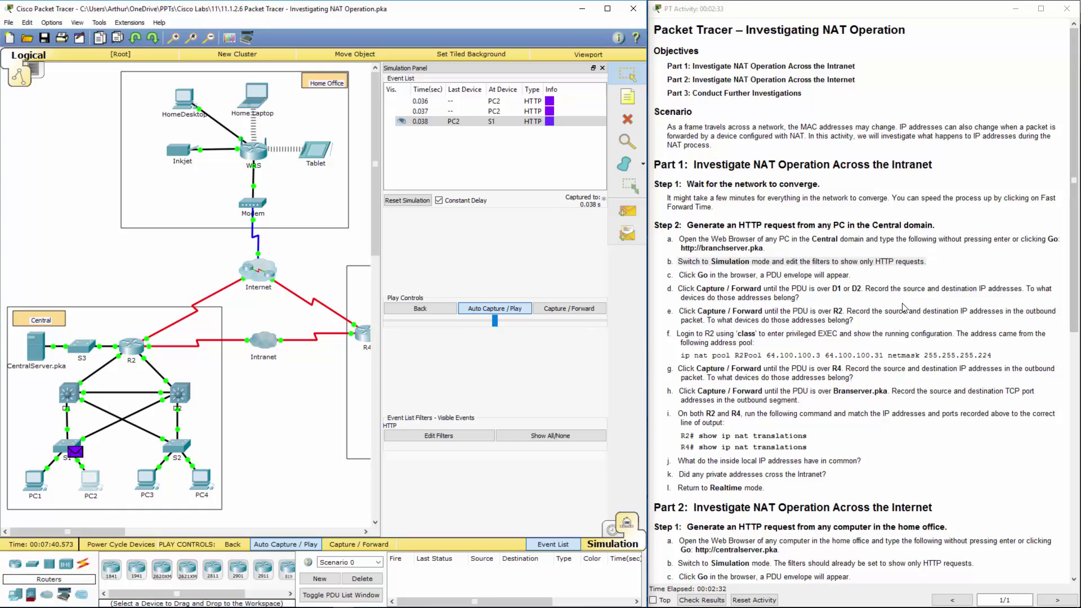
pyautogui.click(668, 308)
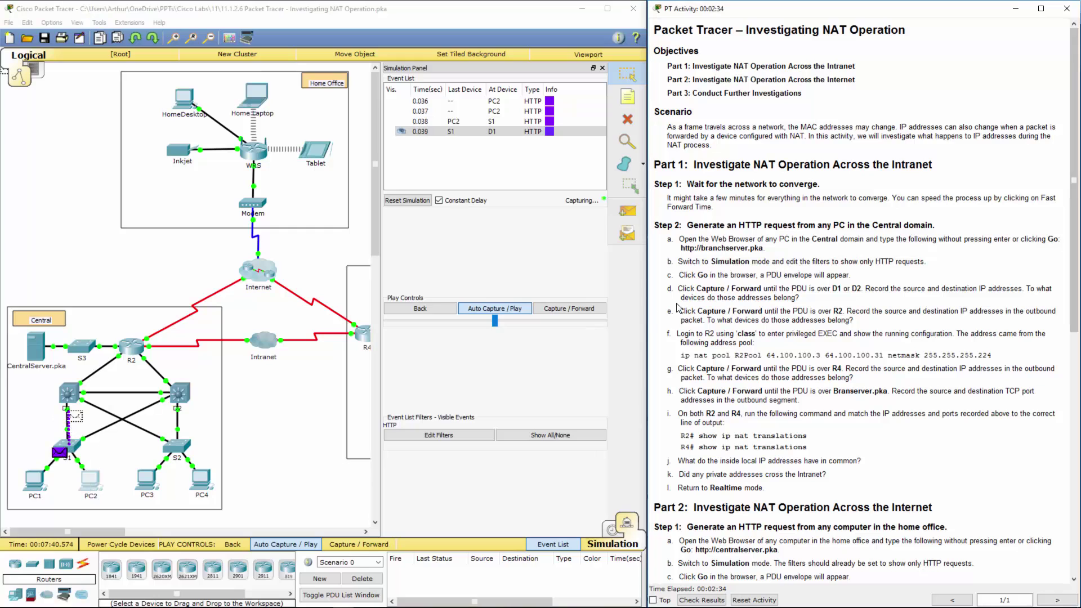
pyautogui.click(509, 311)
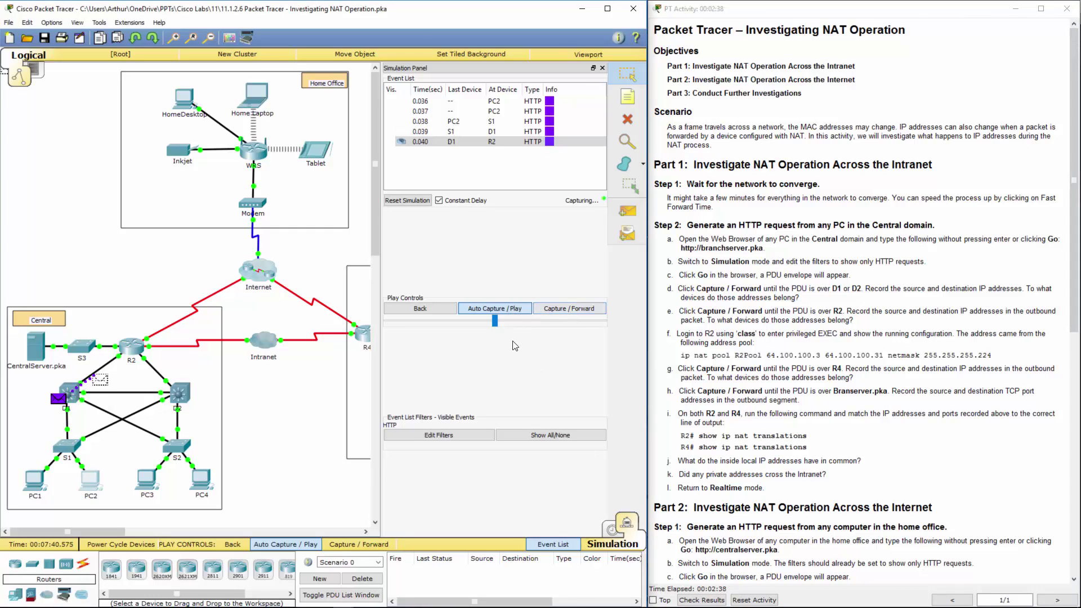
pyautogui.click(420, 309)
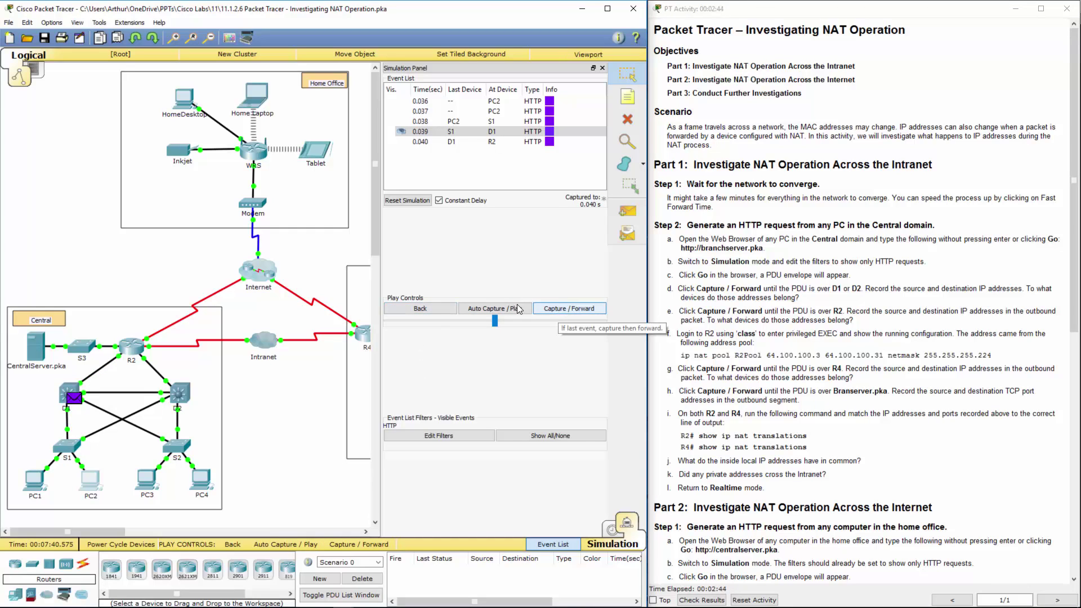
# - Advance the HTTP PDU from D1 to R2, review steps d–e, and open R2
pyautogui.click(561, 310)
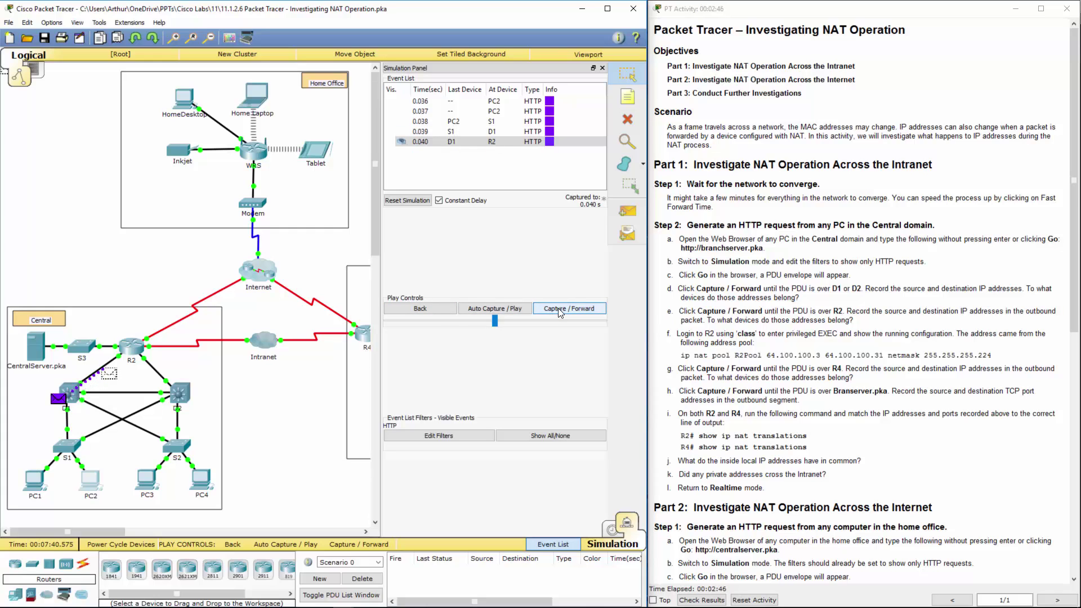
pyautogui.moveTo(792, 289); pyautogui.dragTo(839, 290)
pyautogui.click(824, 310)
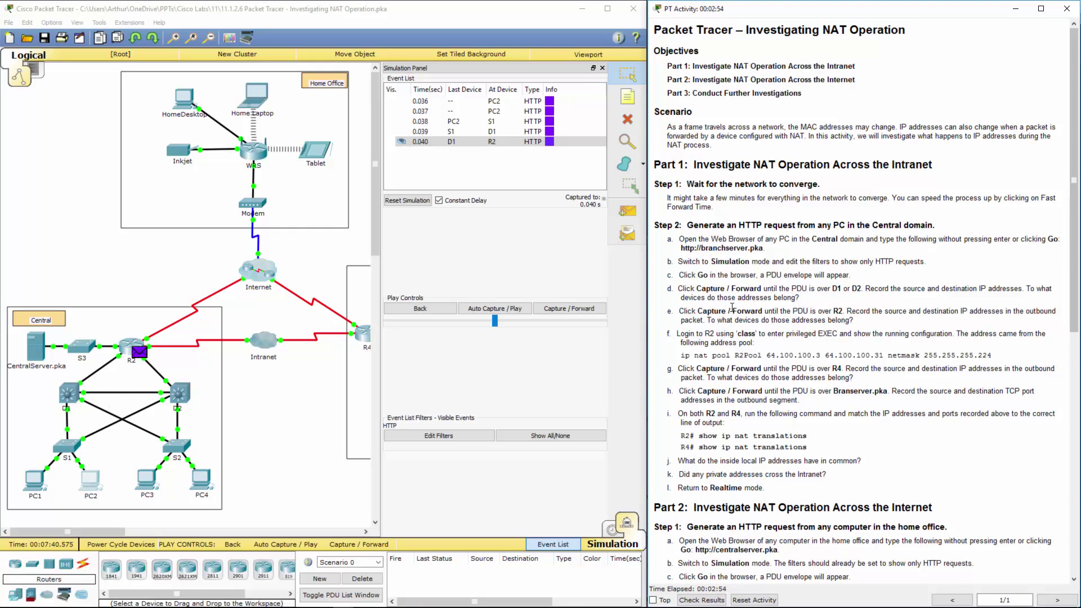
pyautogui.moveTo(831, 290); pyautogui.dragTo(871, 290)
pyautogui.moveTo(755, 312); pyautogui.dragTo(881, 311)
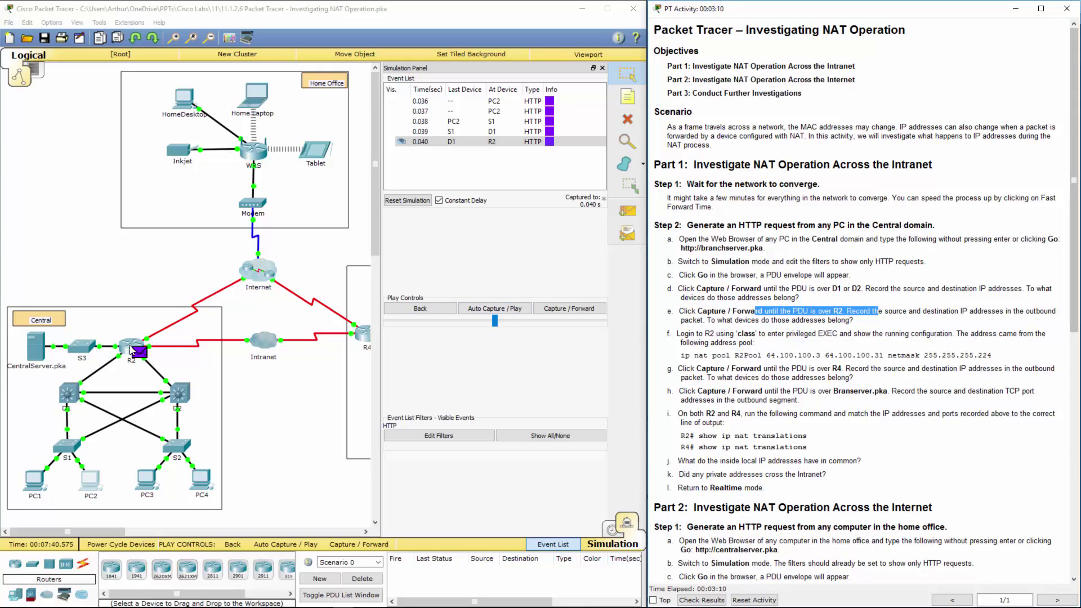
pyautogui.click(131, 350)
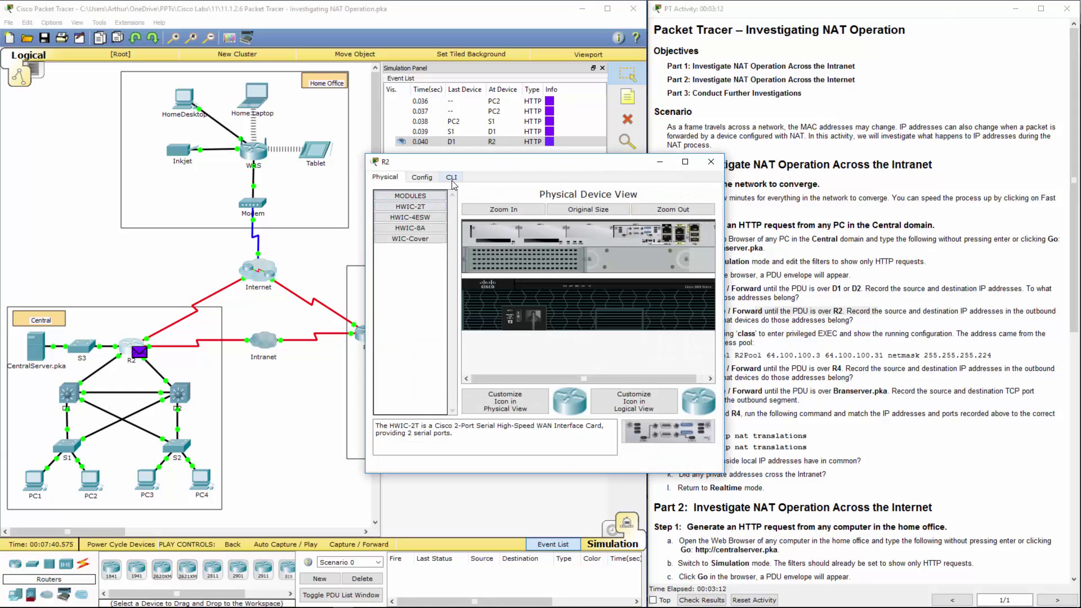
# - In R2's CLI, enter privileged mode with the enable password and run show running-config
pyautogui.click(451, 178)
pyautogui.press('Return')
pyautogui.press('Return')
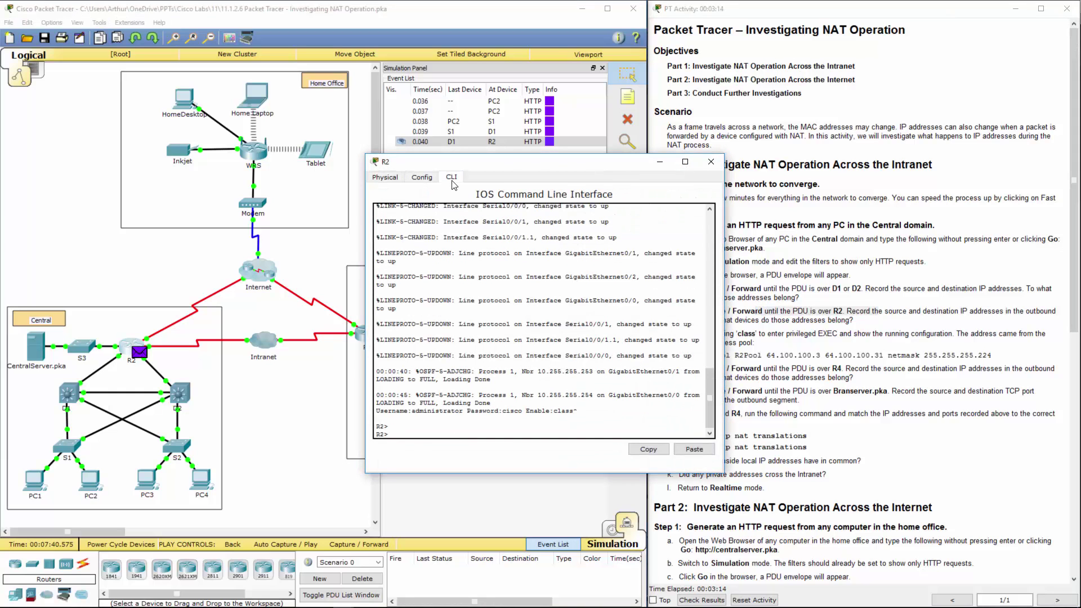
pyautogui.write('en')
pyautogui.press('Return')
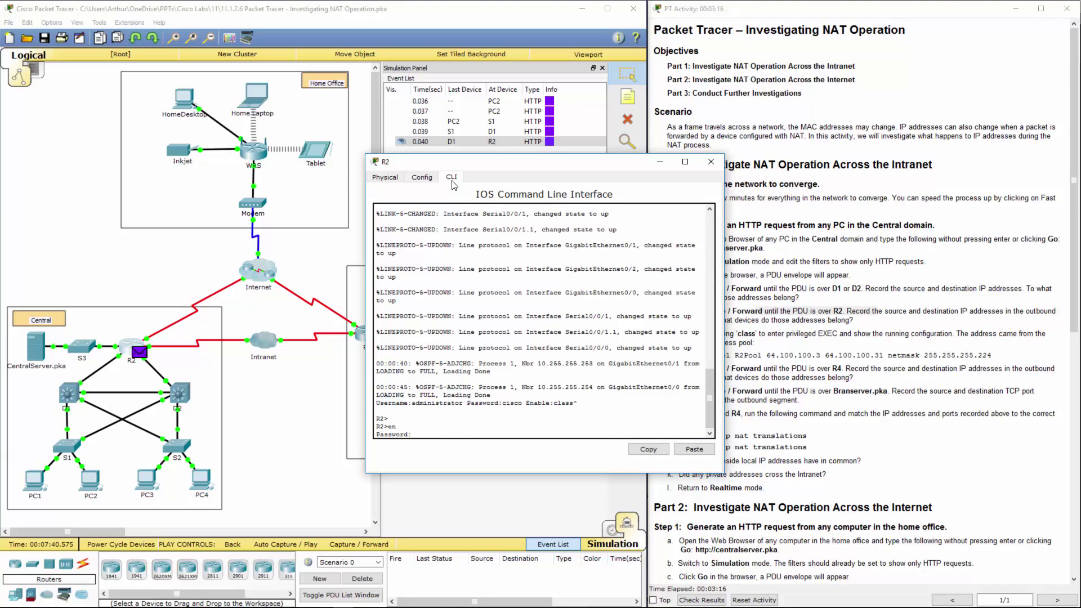
pyautogui.write('class')
pyautogui.press('Return')
pyautogui.write('show ru')
pyautogui.press('Return')
# - Review R2's three static NAT entries, including the port 80 mapping, then close R2
pyautogui.press('space')
pyautogui.press('space')
pyautogui.press('space')
pyautogui.press('space')
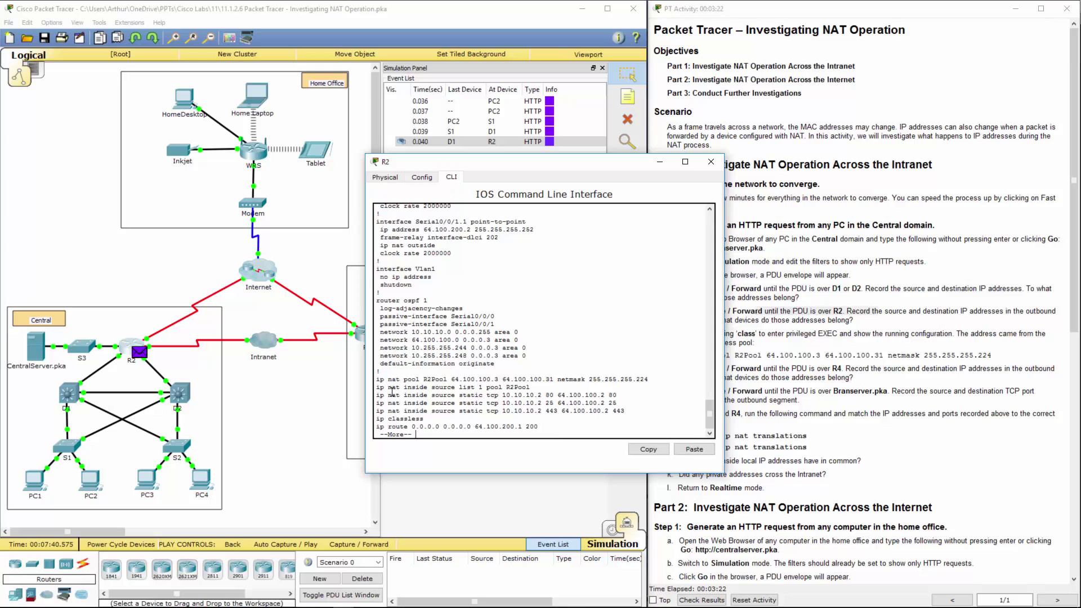
pyautogui.moveTo(392, 394); pyautogui.dragTo(631, 411)
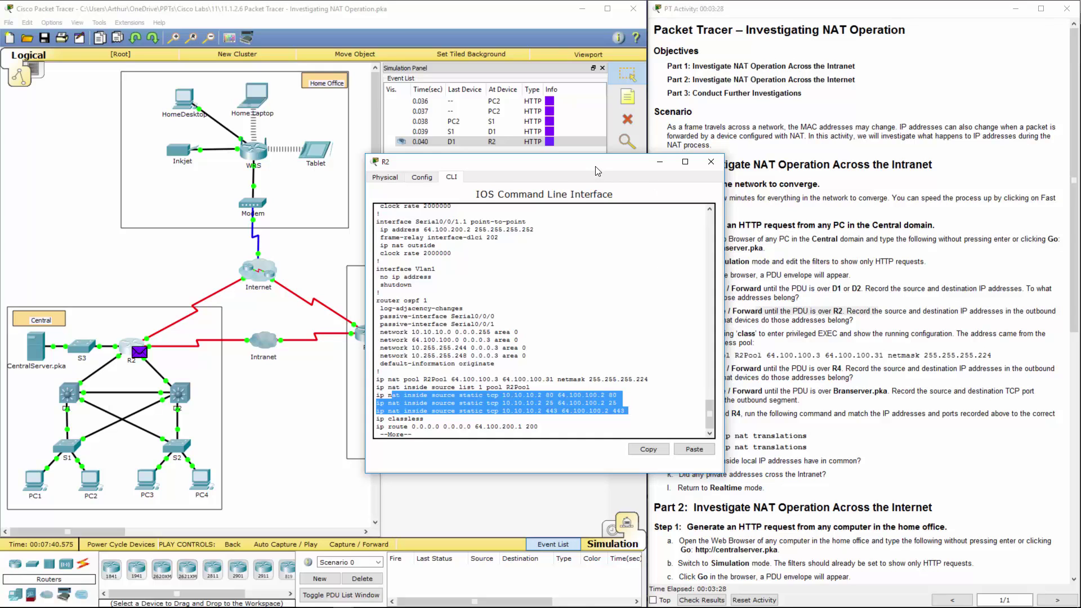
pyautogui.moveTo(596, 171); pyautogui.dragTo(514, 155)
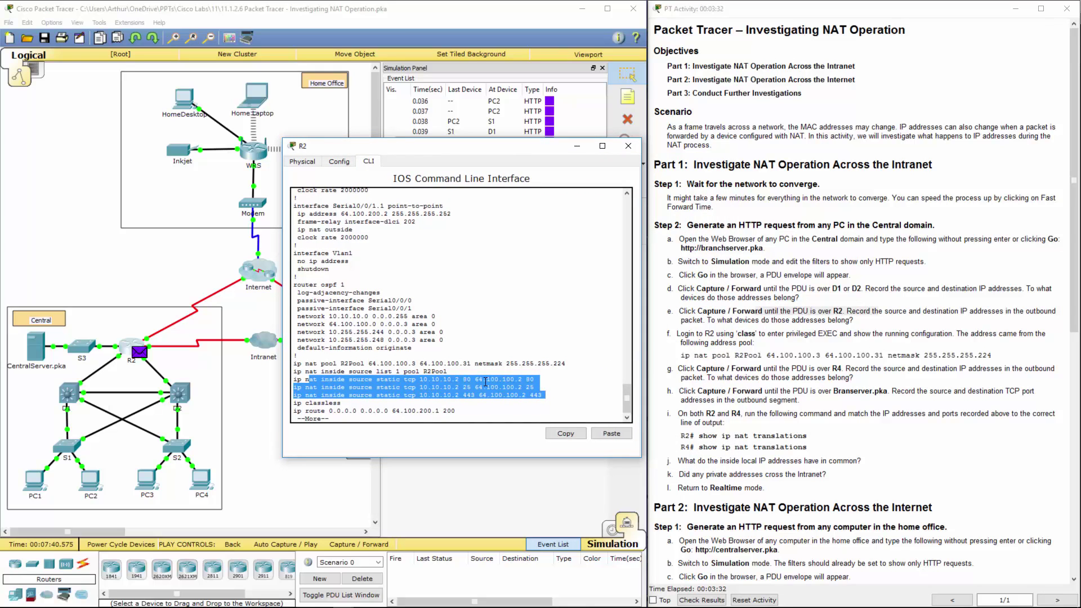
pyautogui.moveTo(480, 380); pyautogui.dragTo(525, 379)
pyautogui.click(527, 380)
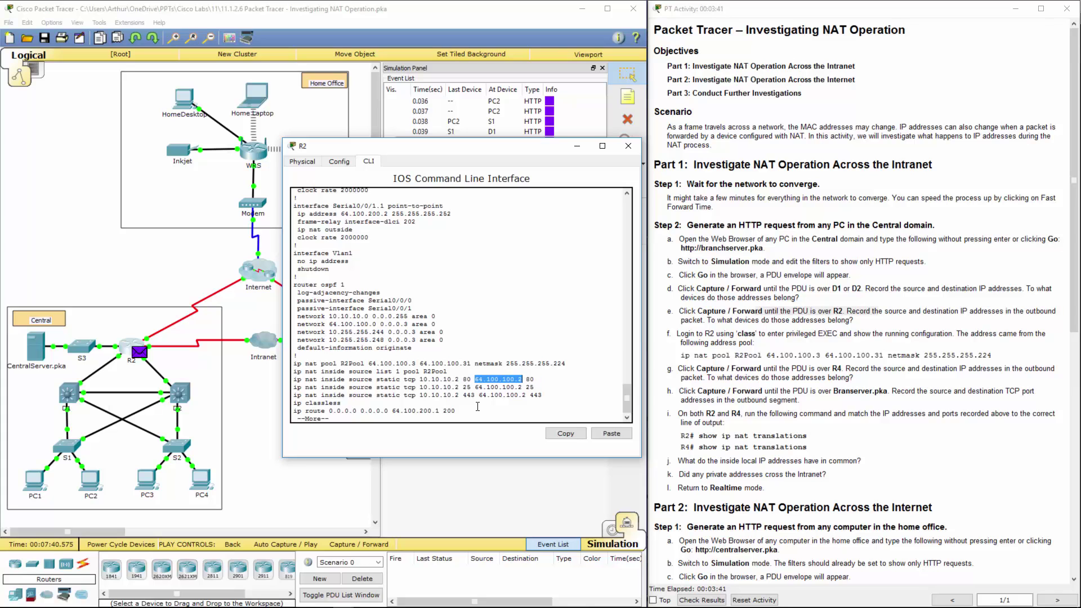
pyautogui.doubleClick(530, 379)
pyautogui.moveTo(455, 154); pyautogui.dragTo(248, 149)
pyautogui.hotkey('alt', 'F4')
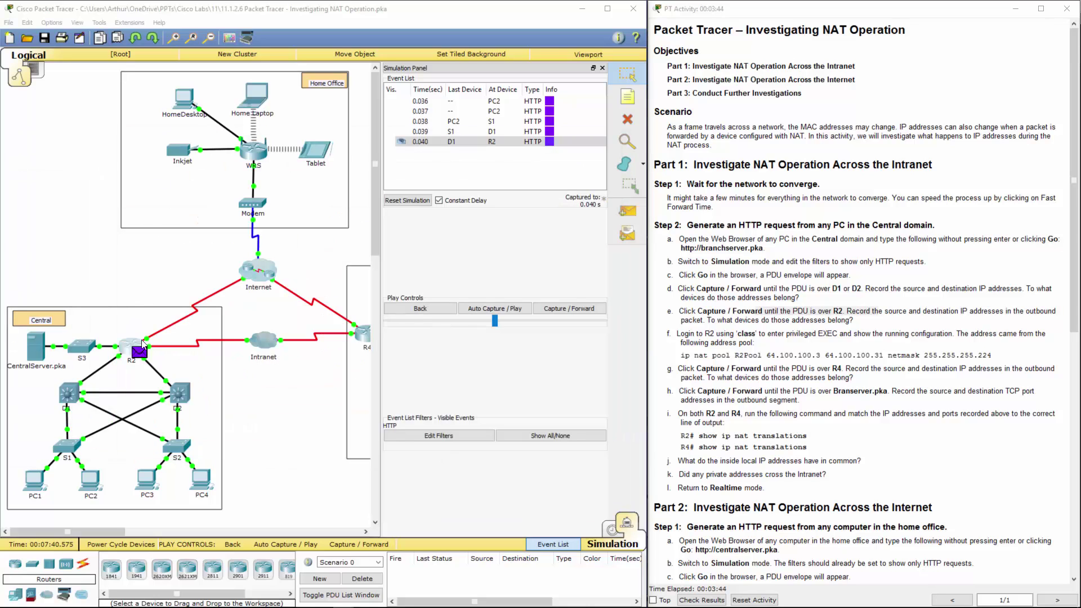
pyautogui.click(468, 144)
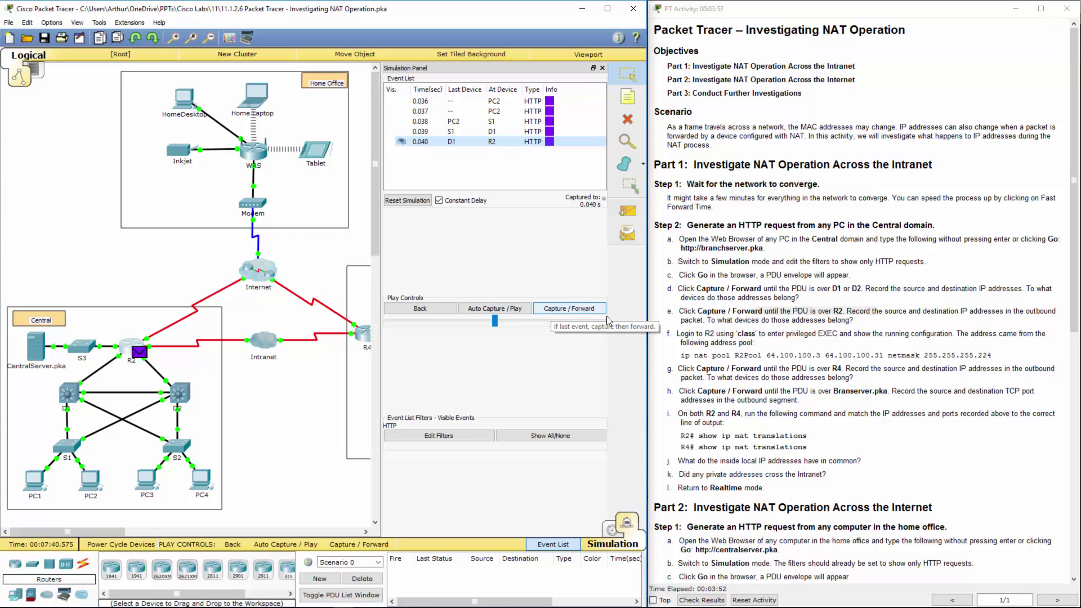
pyautogui.moveTo(681, 336); pyautogui.dragTo(850, 334)
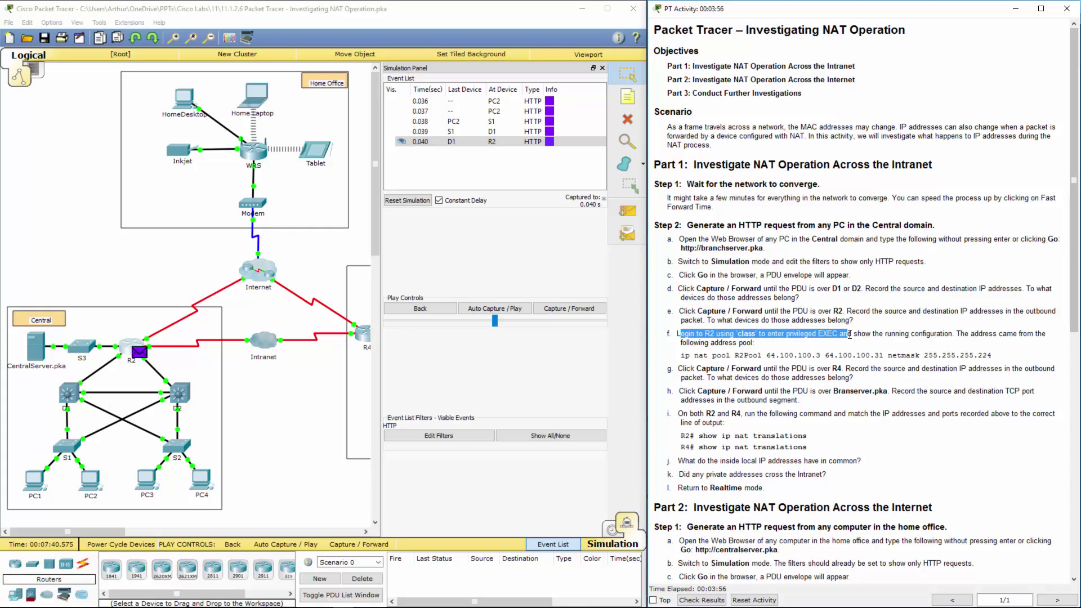
pyautogui.moveTo(789, 335); pyautogui.dragTo(754, 343)
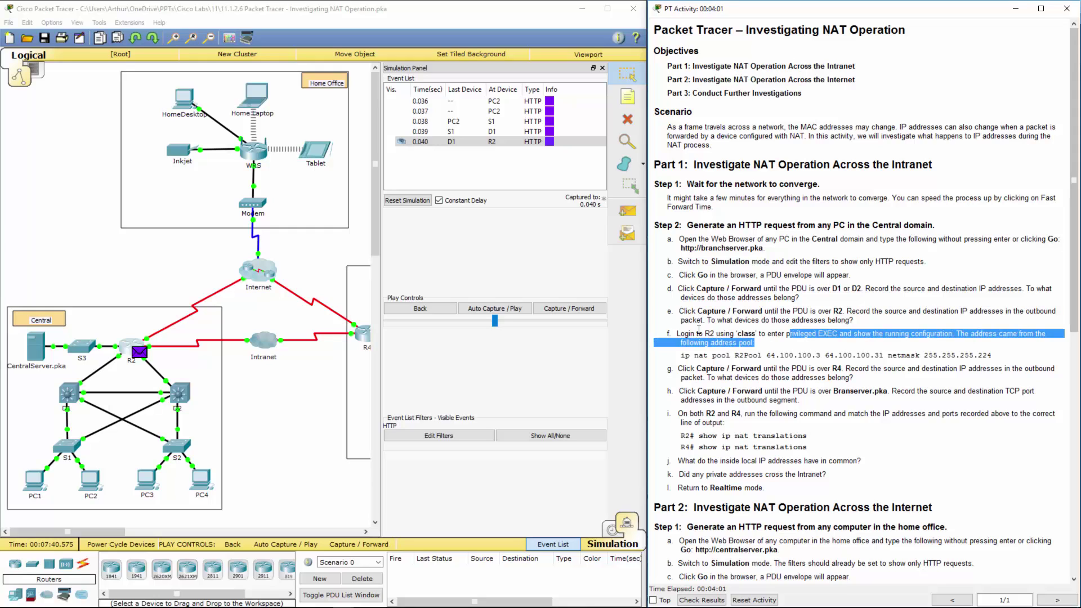
pyautogui.moveTo(685, 357); pyautogui.dragTo(992, 351)
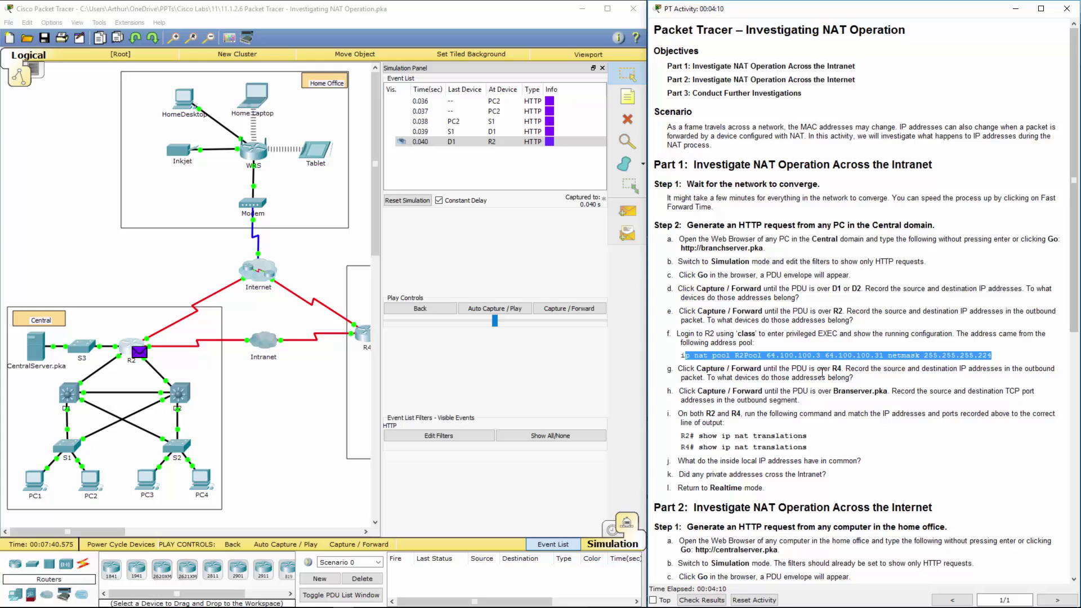
# - Forward the PDU from R2 onto the Intranet and on to R4 (events 0.041, 0.042)
pyautogui.click(563, 308)
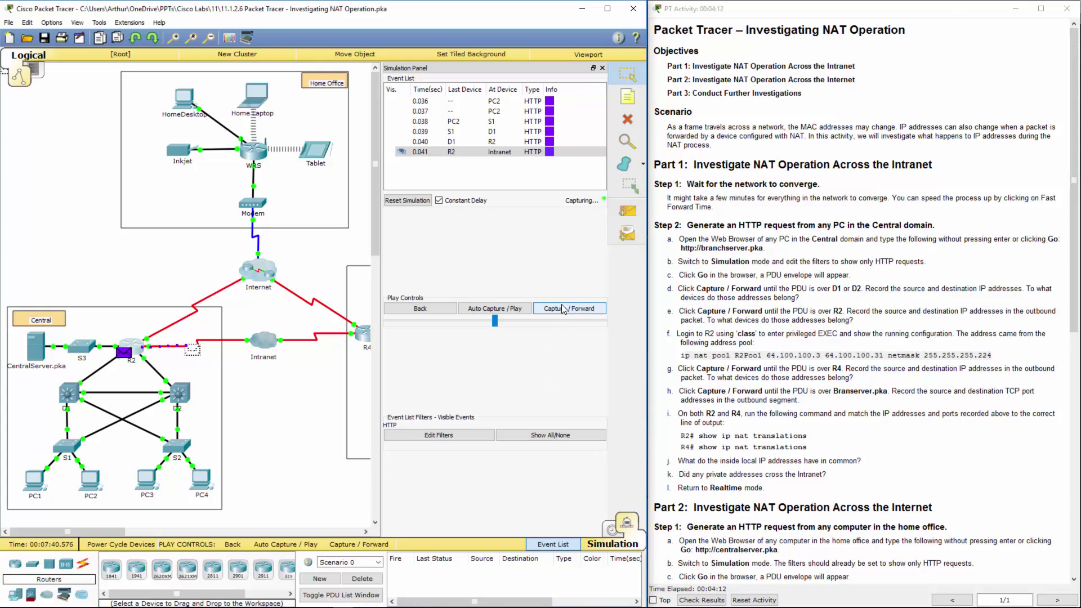
pyautogui.click(563, 308)
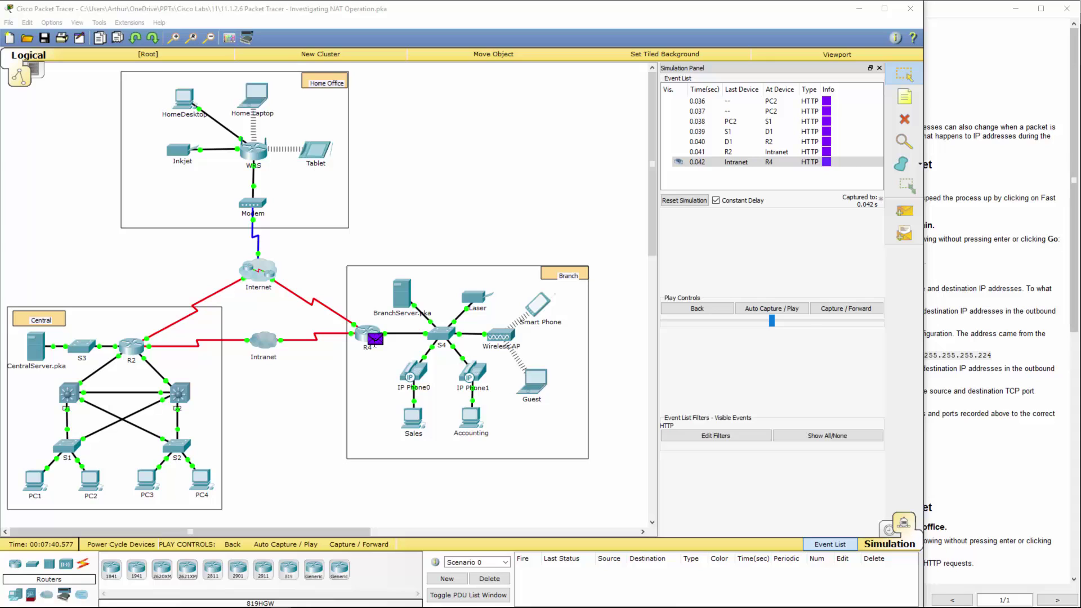
# - Compare R4's inbound and outbound PDU details: destination 64.100.200.1 becomes 172.16.0.3
pyautogui.click(375, 339)
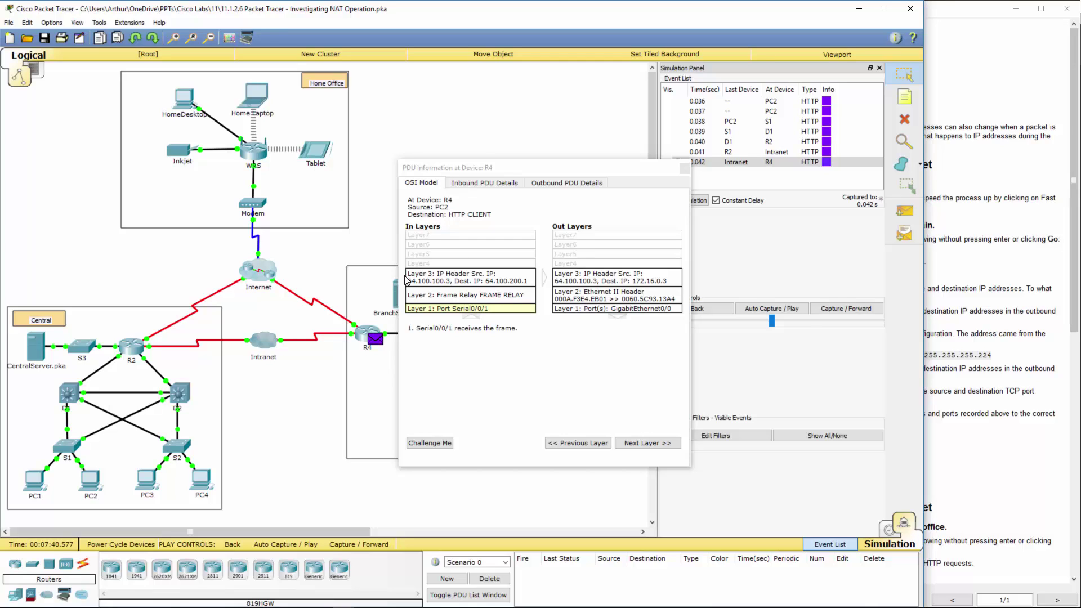
pyautogui.click(478, 186)
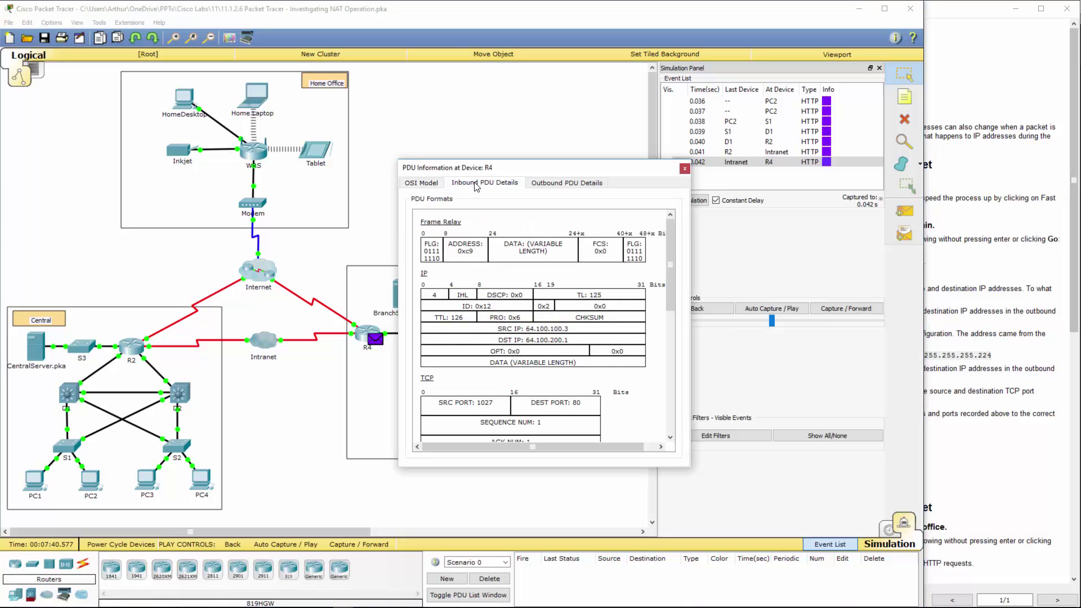
pyautogui.scroll(-5, 510, 258)
pyautogui.scroll(5, 510, 257)
pyautogui.click(577, 184)
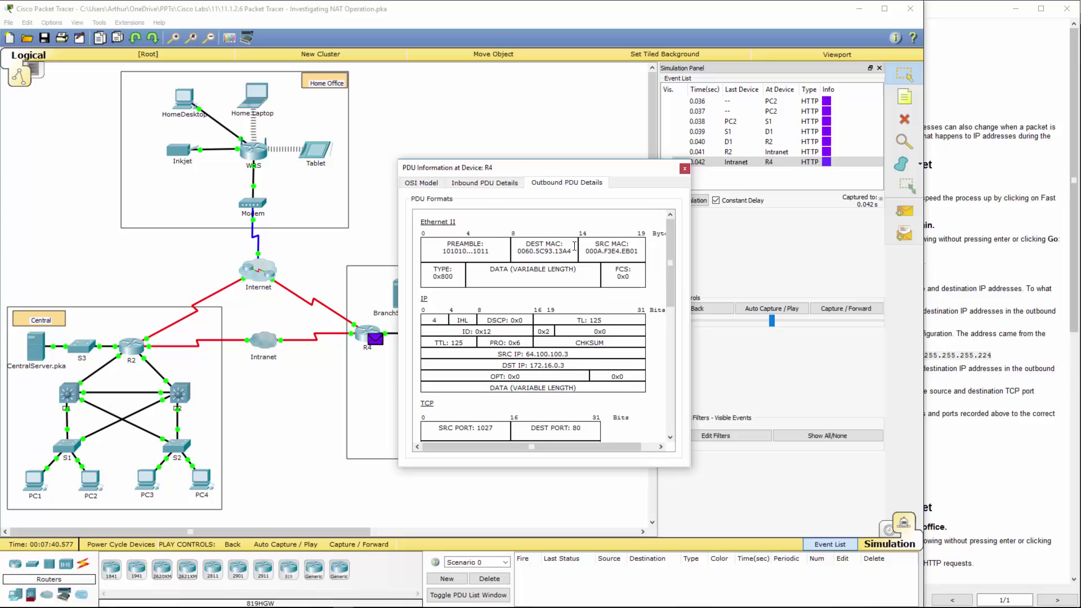
pyautogui.scroll(-3, 574, 246)
pyautogui.click(685, 168)
# - Read steps g–h, then forward the packet from R4 through S4 to BranchServer.pka
pyautogui.click(976, 263)
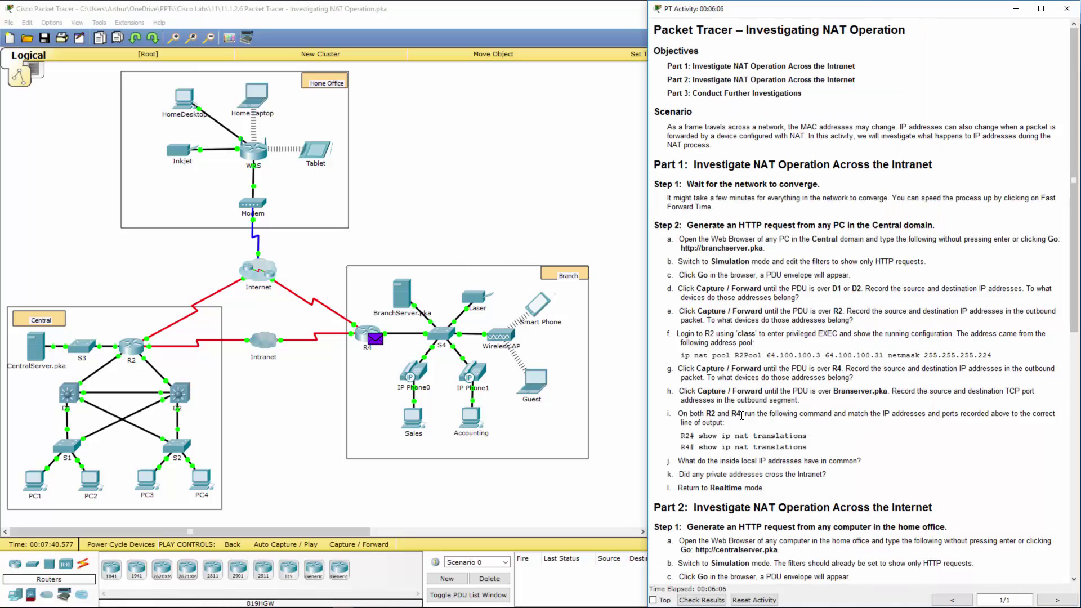
pyautogui.moveTo(828, 369); pyautogui.dragTo(853, 377)
pyautogui.moveTo(787, 390); pyautogui.dragTo(865, 390)
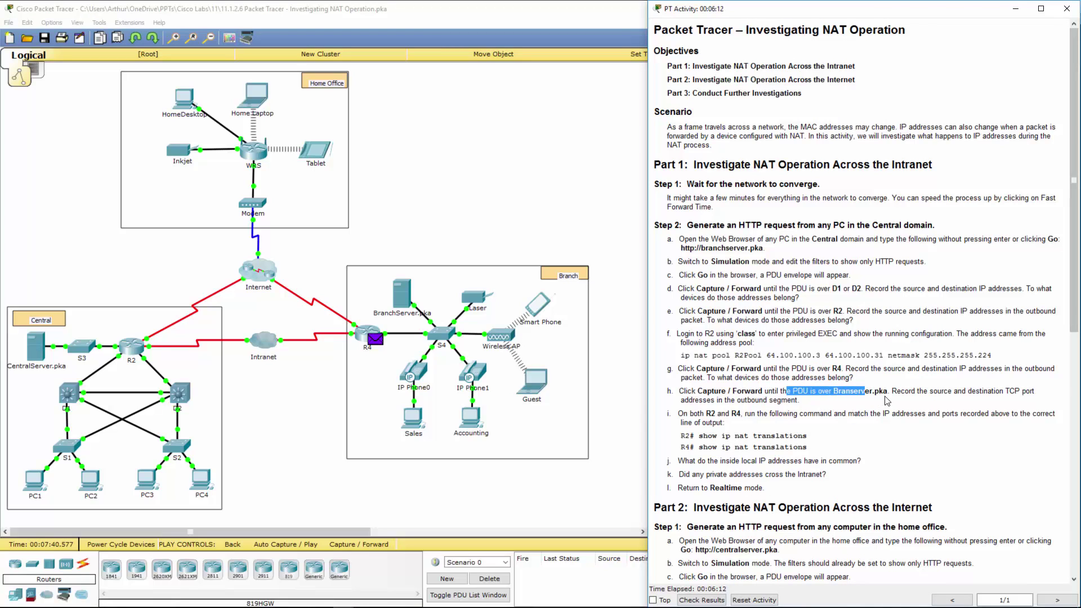
pyautogui.click(480, 188)
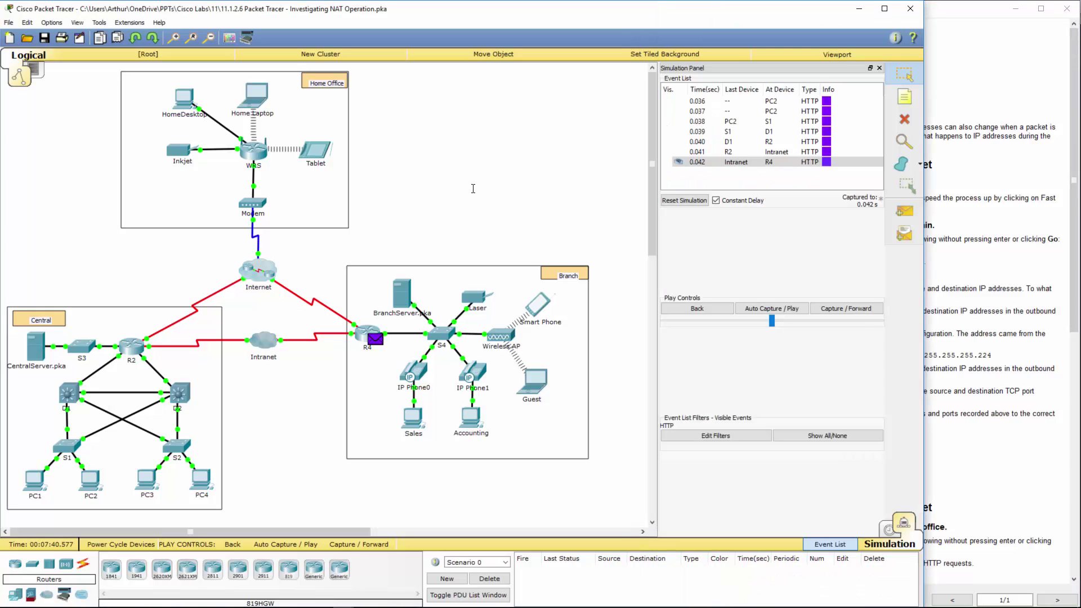
pyautogui.click(846, 309)
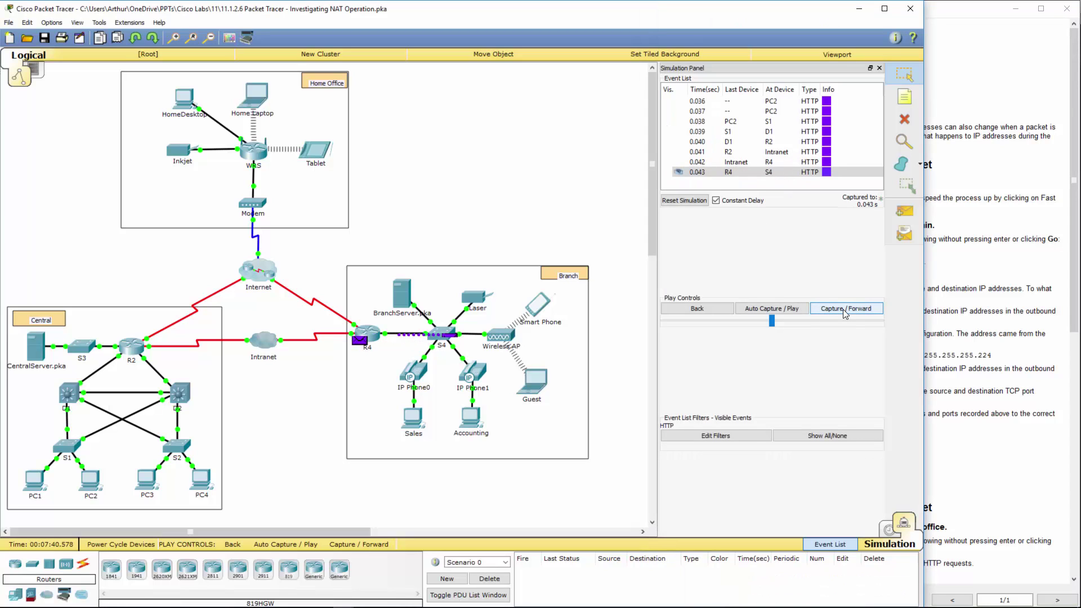
pyautogui.click(845, 309)
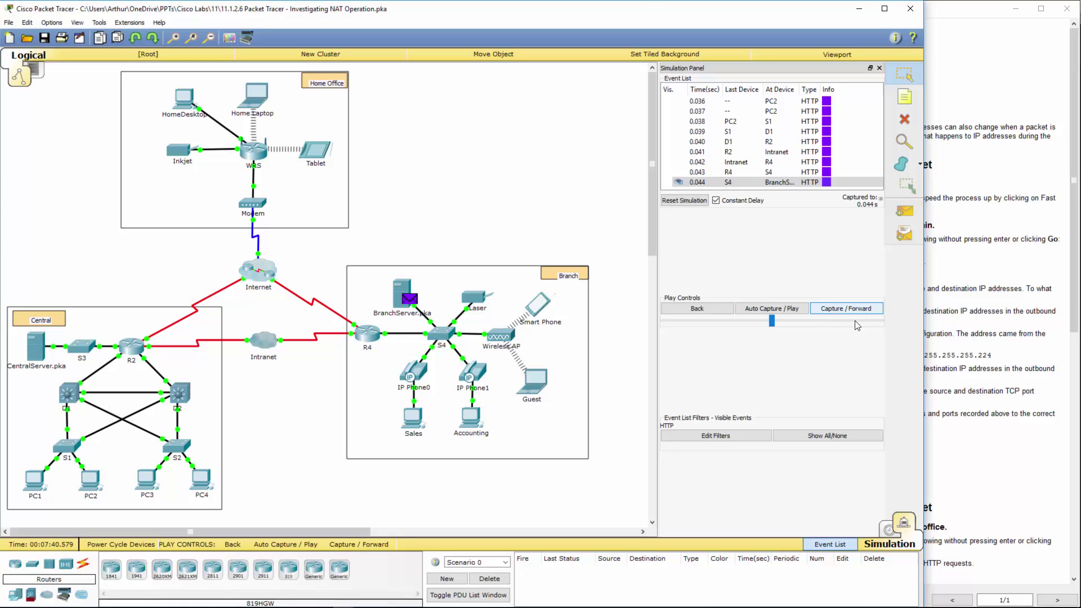
pyautogui.click(930, 329)
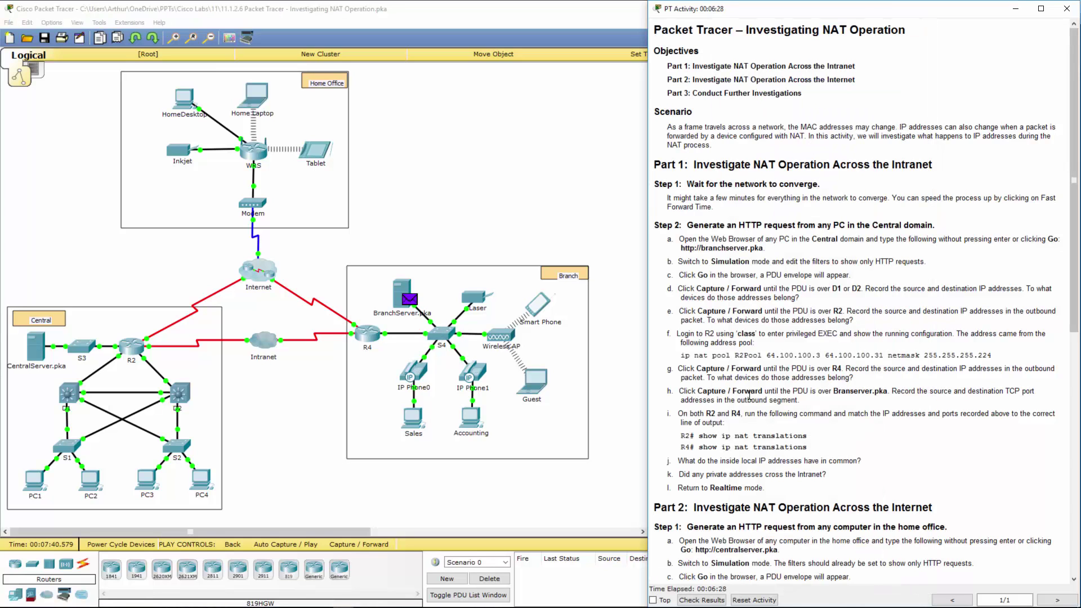
pyautogui.moveTo(707, 391); pyautogui.dragTo(954, 389)
pyautogui.click(498, 194)
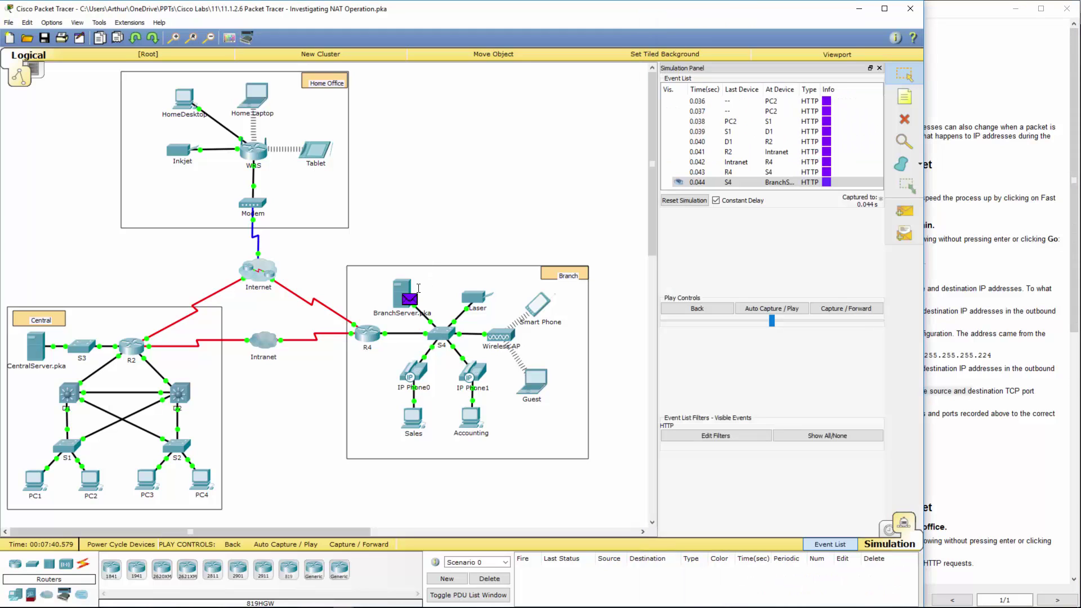
pyautogui.click(411, 299)
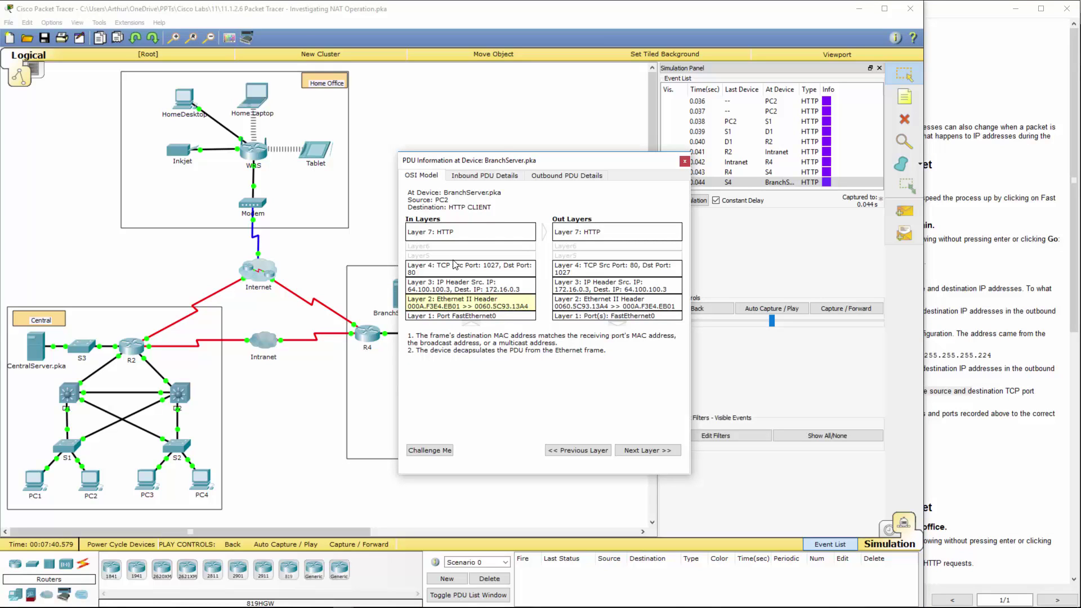
pyautogui.click(684, 161)
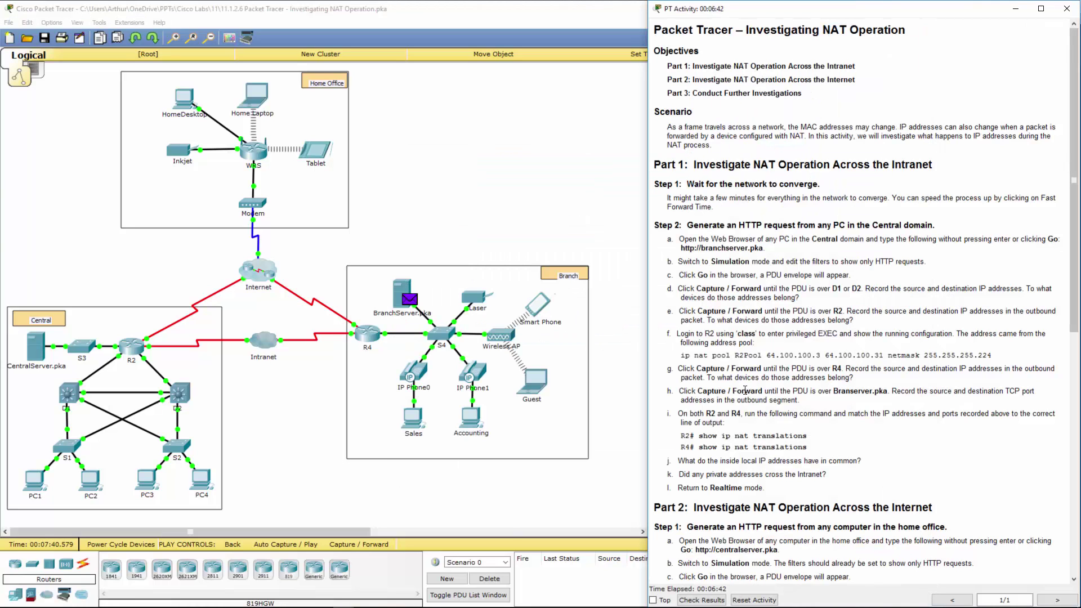
pyautogui.moveTo(714, 391); pyautogui.dragTo(991, 400)
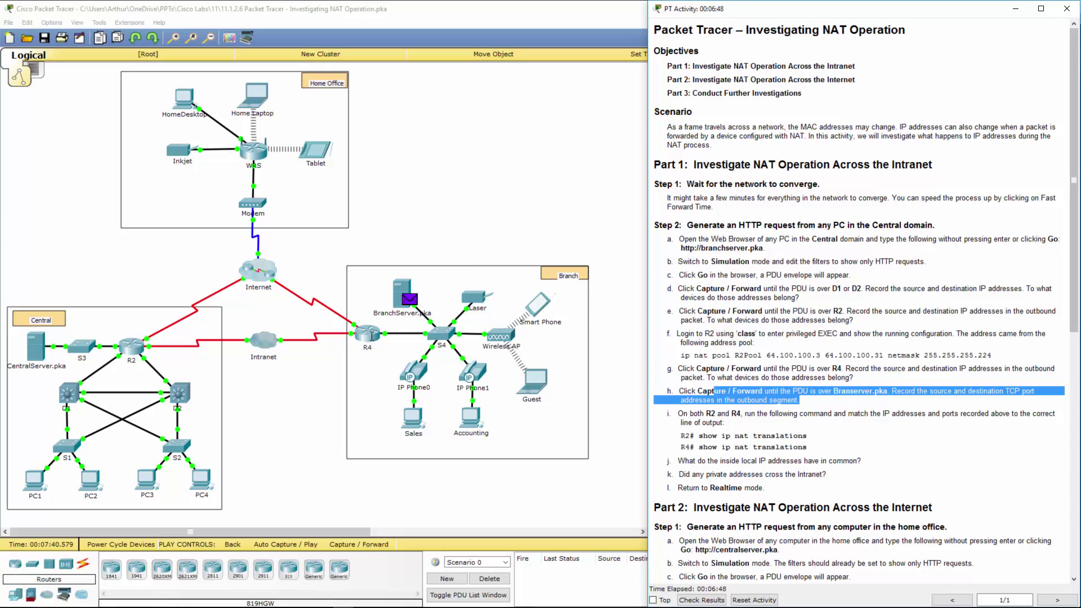
pyautogui.click(140, 341)
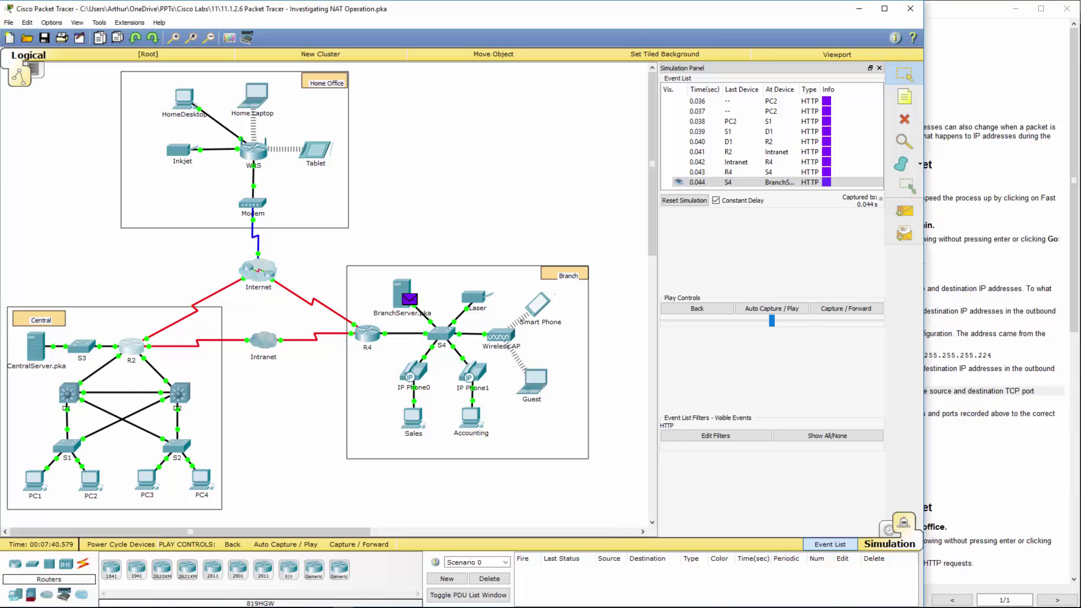
pyautogui.click(135, 343)
pyautogui.scroll(-3, 351, 386)
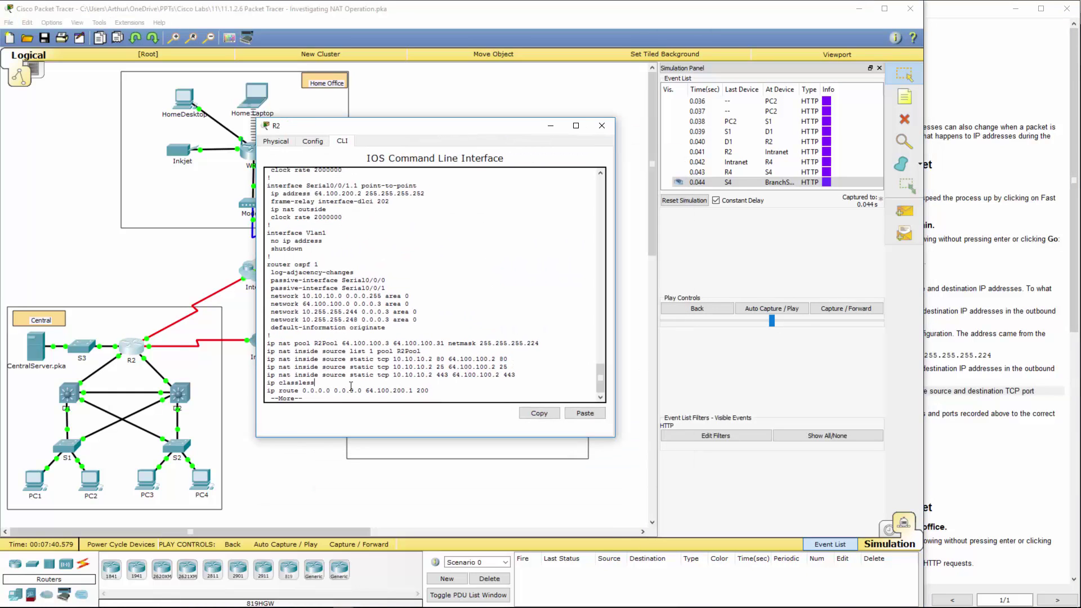
pyautogui.press('q')
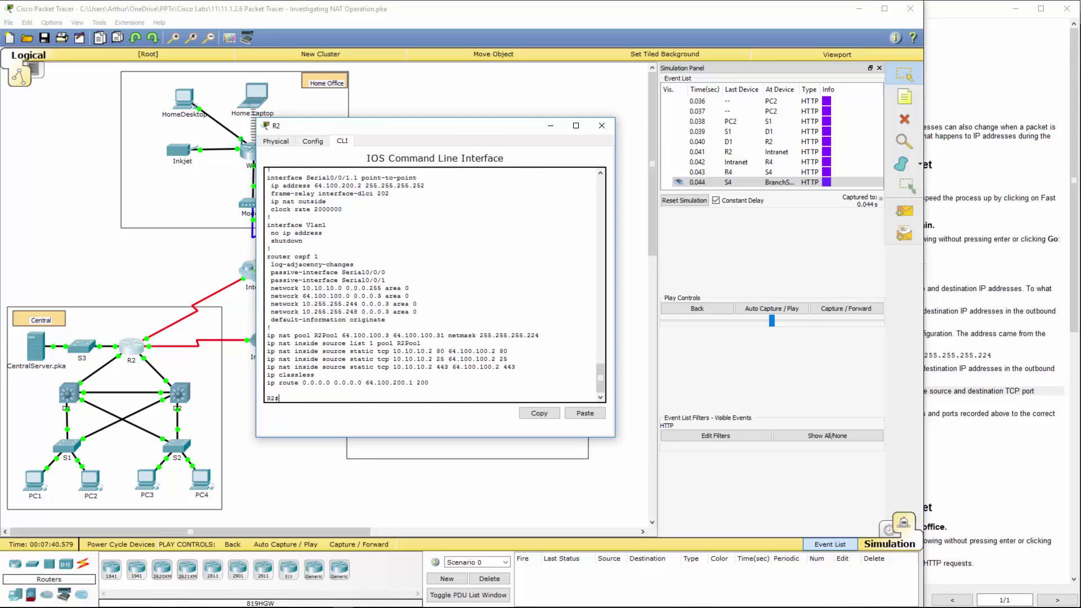
pyautogui.click(370, 397)
pyautogui.write('show i')
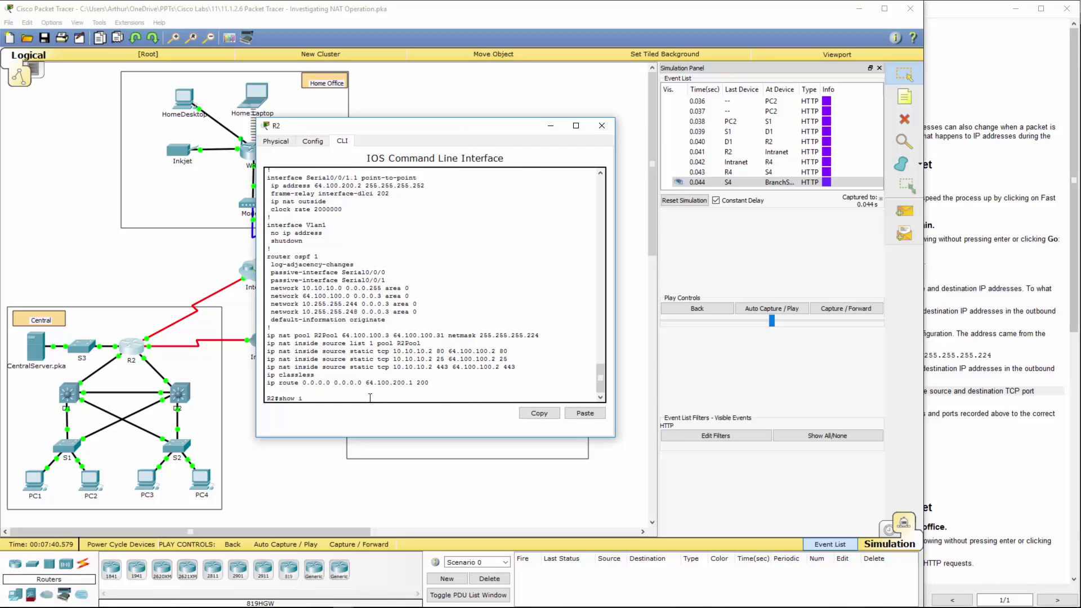
pyautogui.write('p nat tra')
pyautogui.press('Tab')
pyautogui.press('Return')
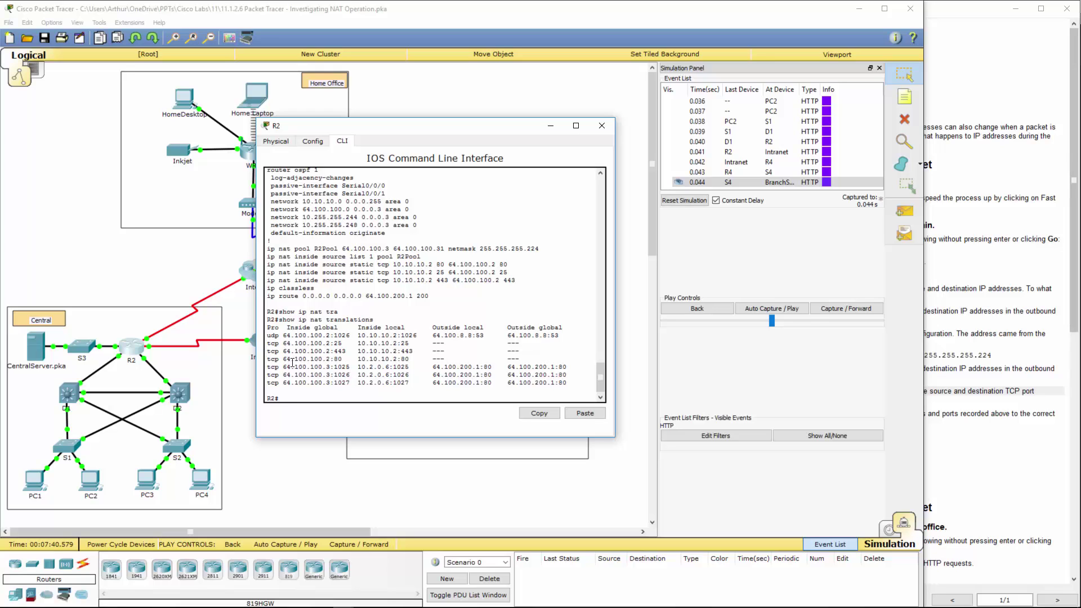
pyautogui.moveTo(288, 361); pyautogui.dragTo(533, 361)
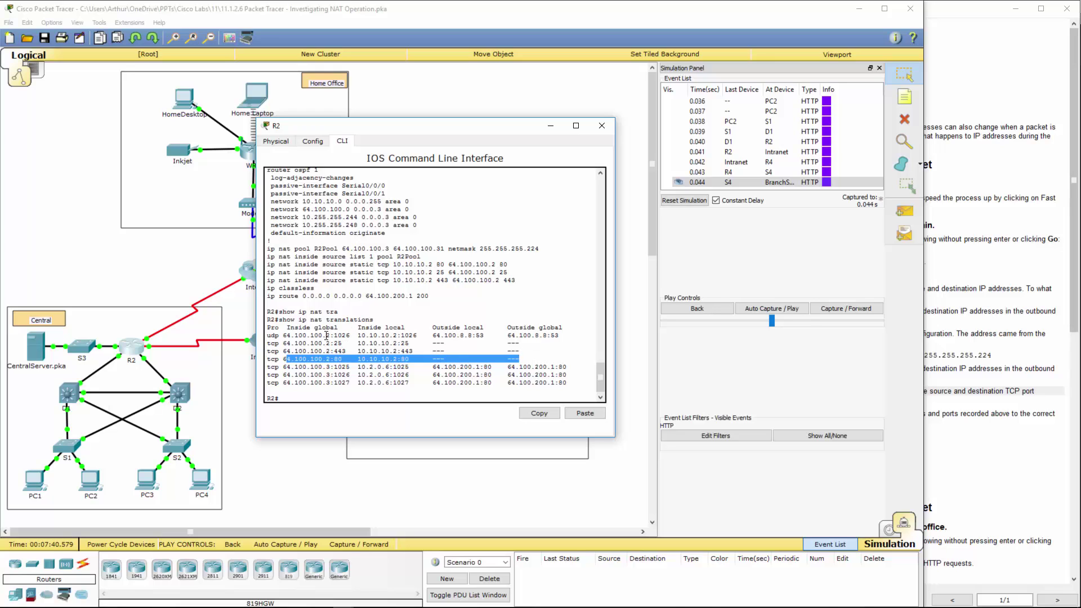
pyautogui.moveTo(329, 336); pyautogui.dragTo(567, 337)
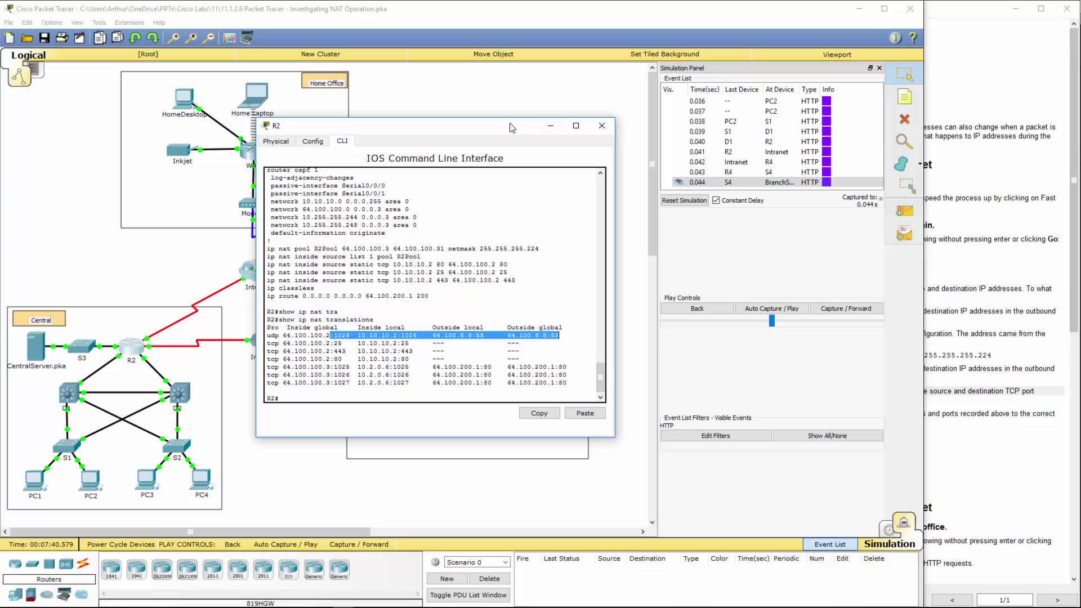
pyautogui.hotkey('alt', 'F4')
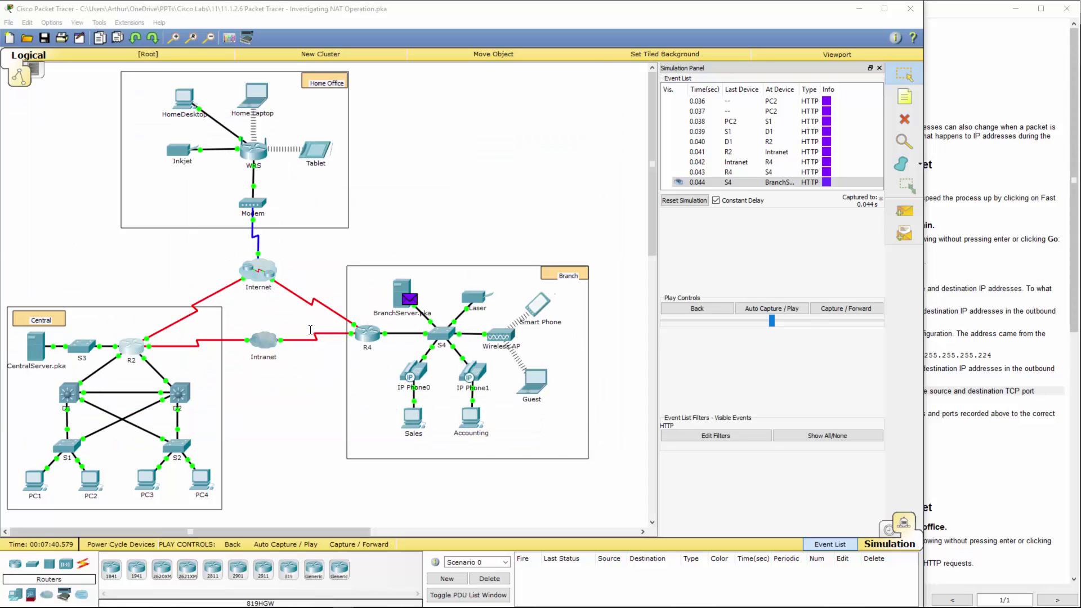
pyautogui.click(356, 336)
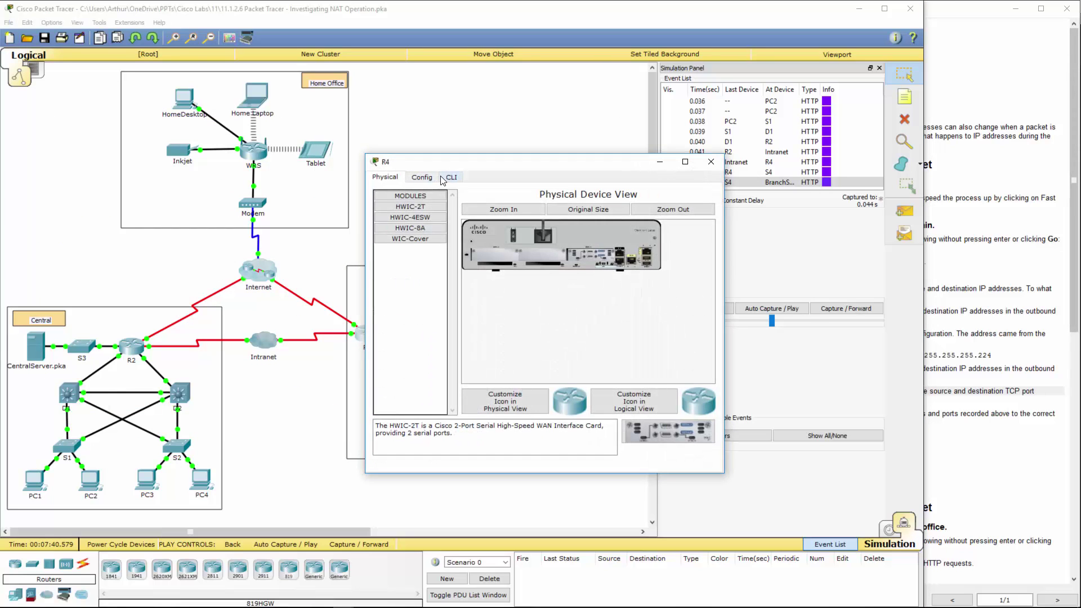
pyautogui.click(451, 177)
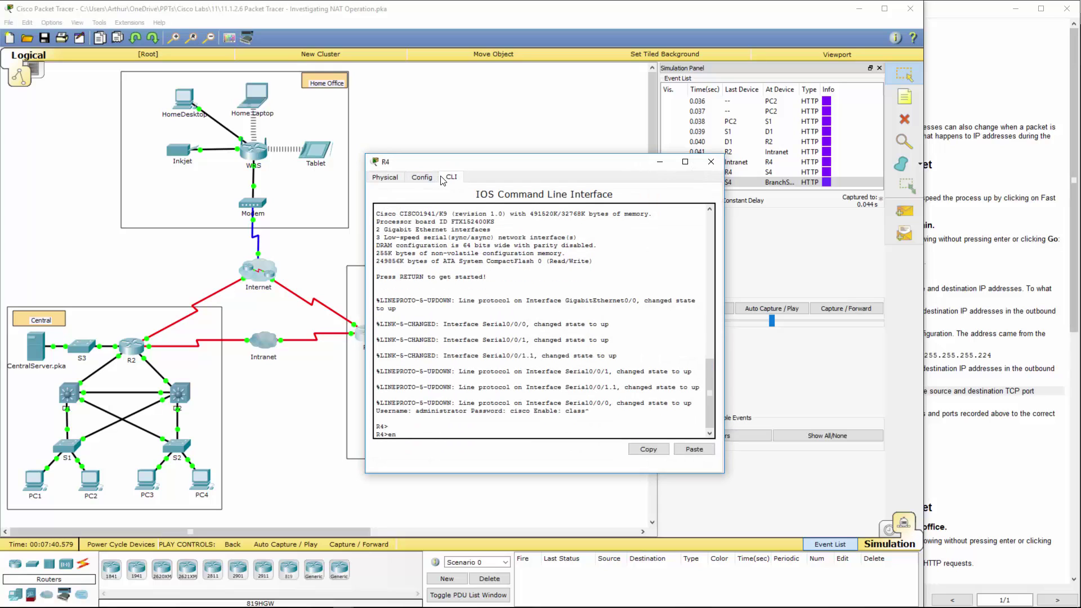
pyautogui.write('en')
pyautogui.press('Return')
pyautogui.write('class')
pyautogui.press('Return')
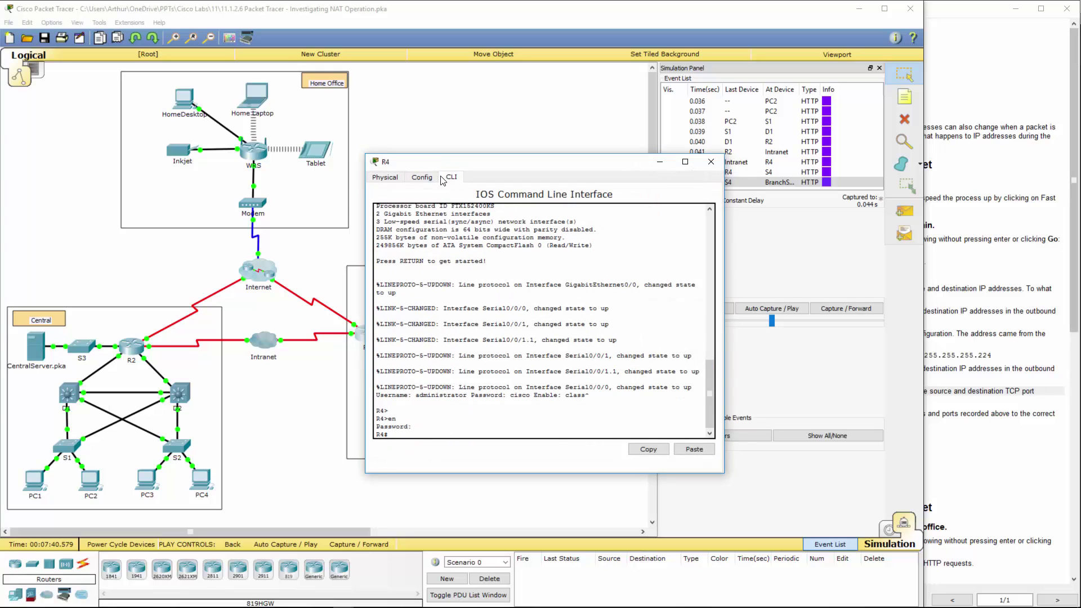
pyautogui.write('show ip ner')
pyautogui.press('BackSpace')
pyautogui.press('BackSpace')
pyautogui.write('et')
pyautogui.write('at tra')
pyautogui.press('Tab')
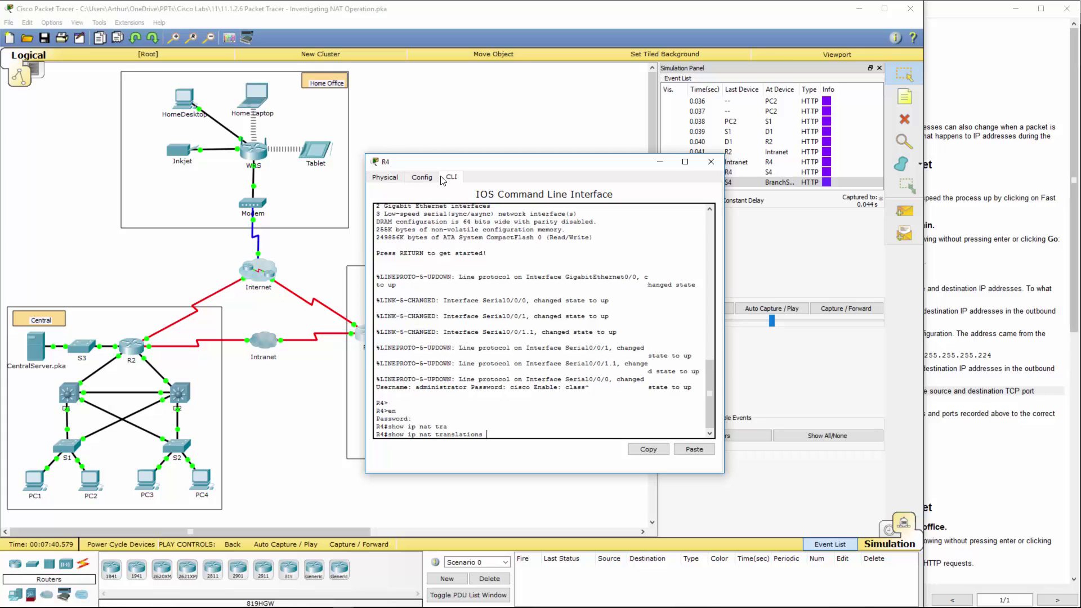
pyautogui.press('Return')
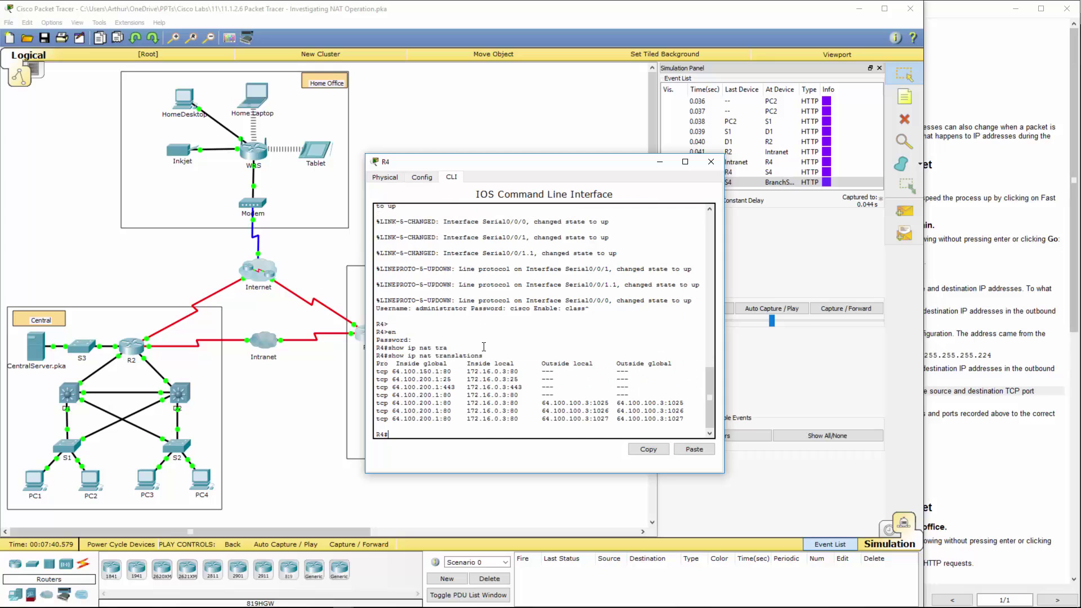
pyautogui.moveTo(493, 411); pyautogui.dragTo(685, 402)
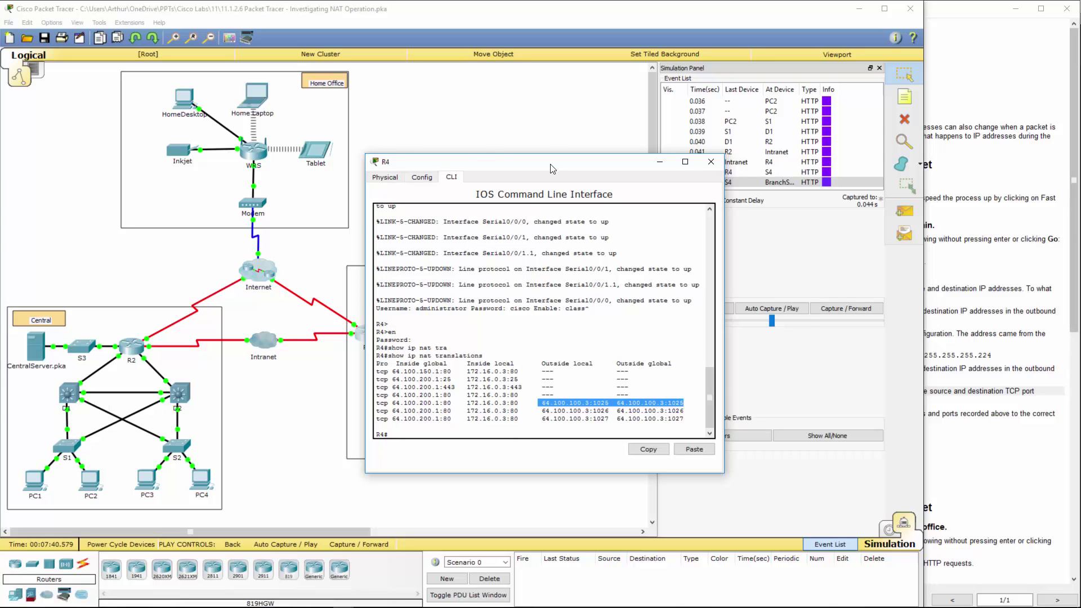
pyautogui.hotkey('alt', 'F4')
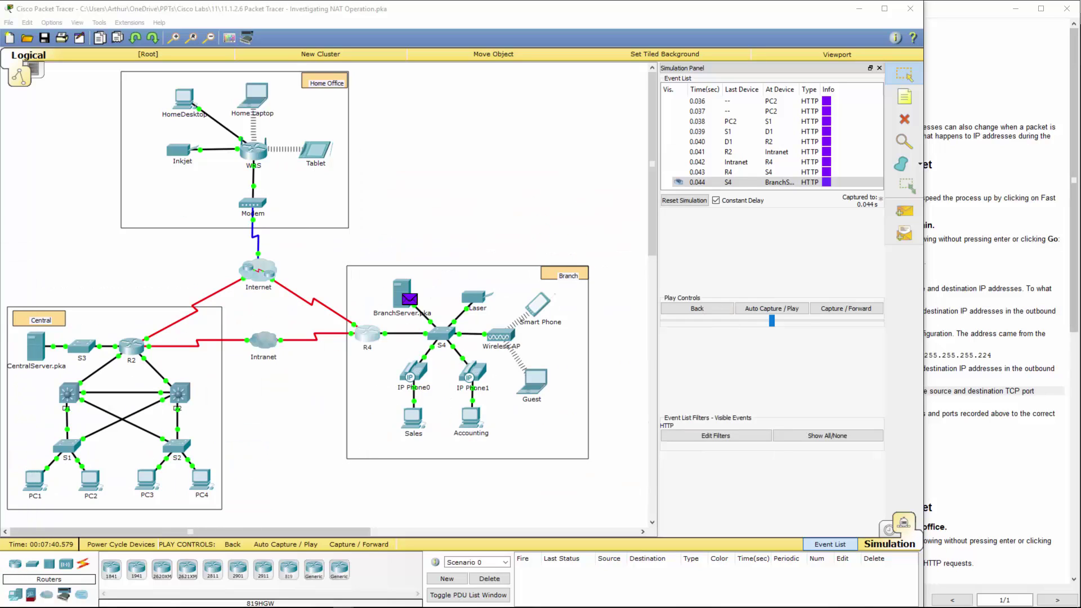
# - Open R4's PDU details at event 0.042 and highlight 64.100.100.3 in R4's NAT table
pyautogui.click(732, 172)
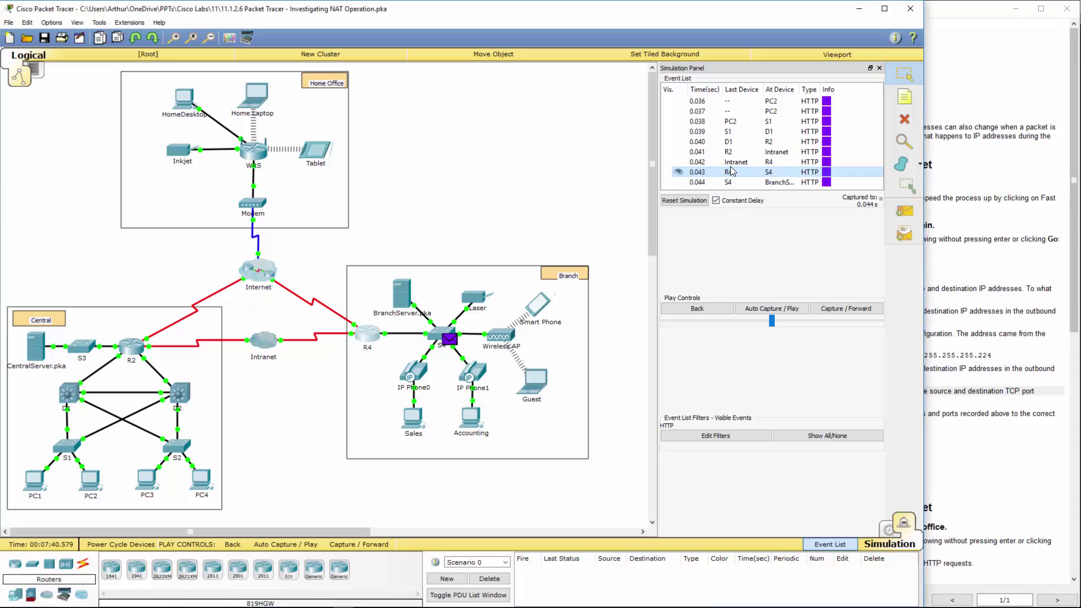
pyautogui.click(732, 164)
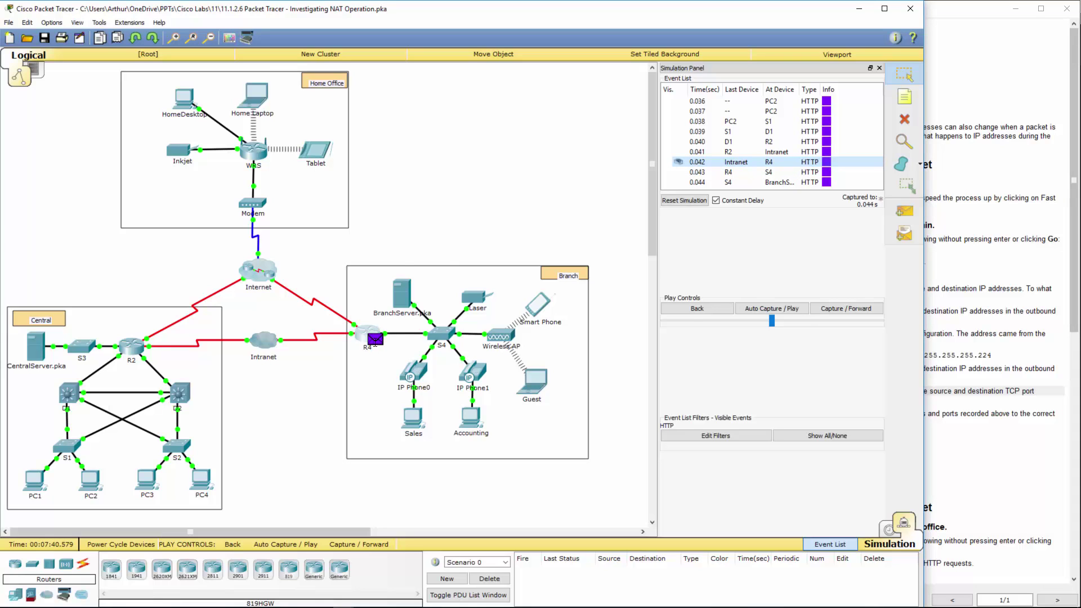
pyautogui.click(375, 341)
pyautogui.hotkey('alt', 'Tab')
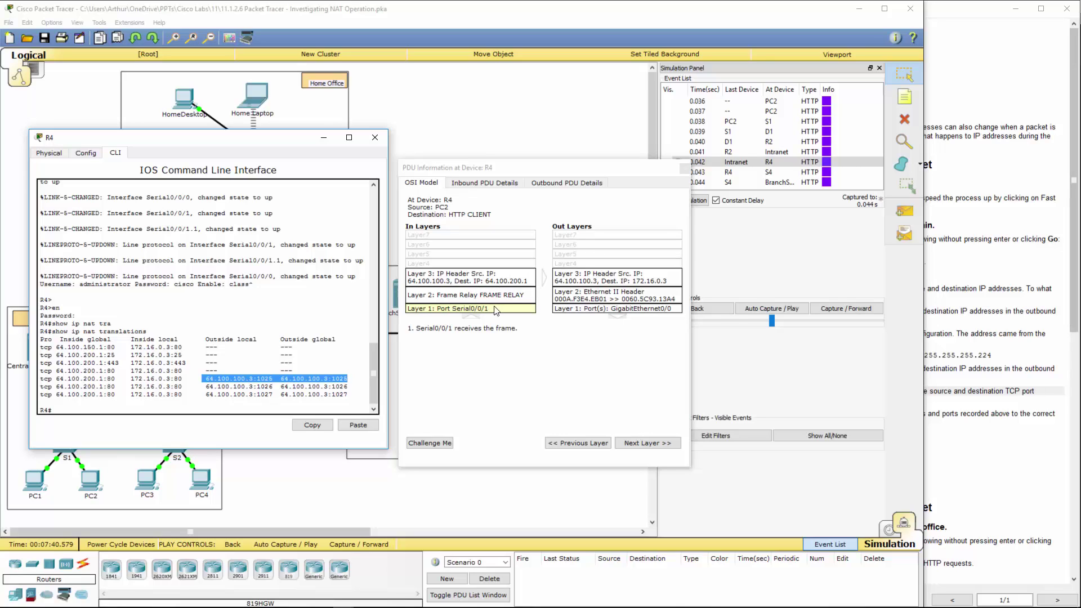
pyautogui.click(207, 378)
pyautogui.moveTo(207, 378); pyautogui.dragTo(252, 378)
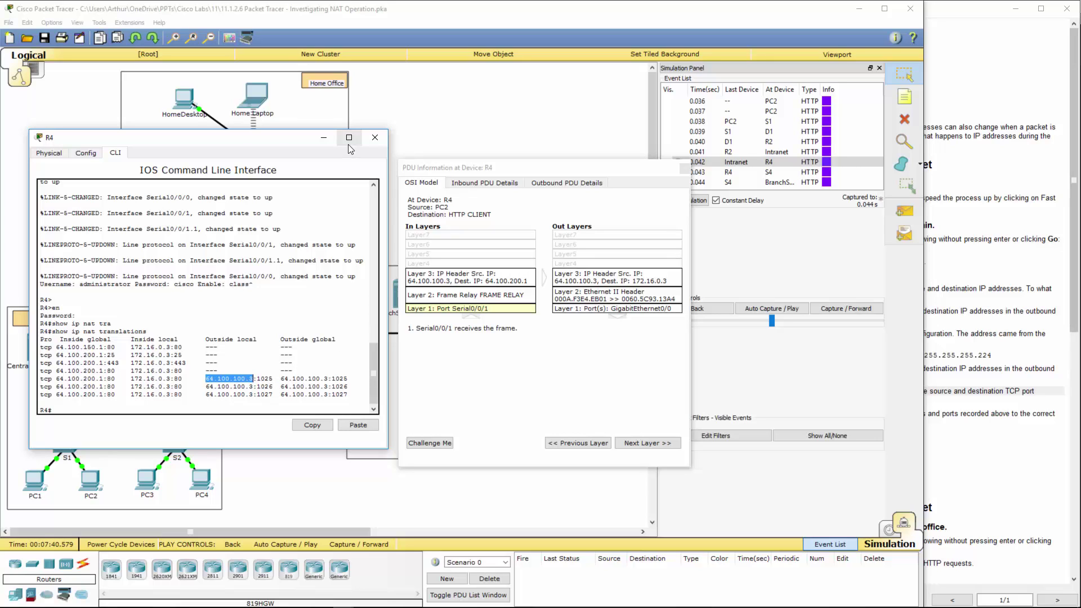
# - Close R4's windows and step the HTTP packet from the Intranet back to R2's details
pyautogui.click(375, 137)
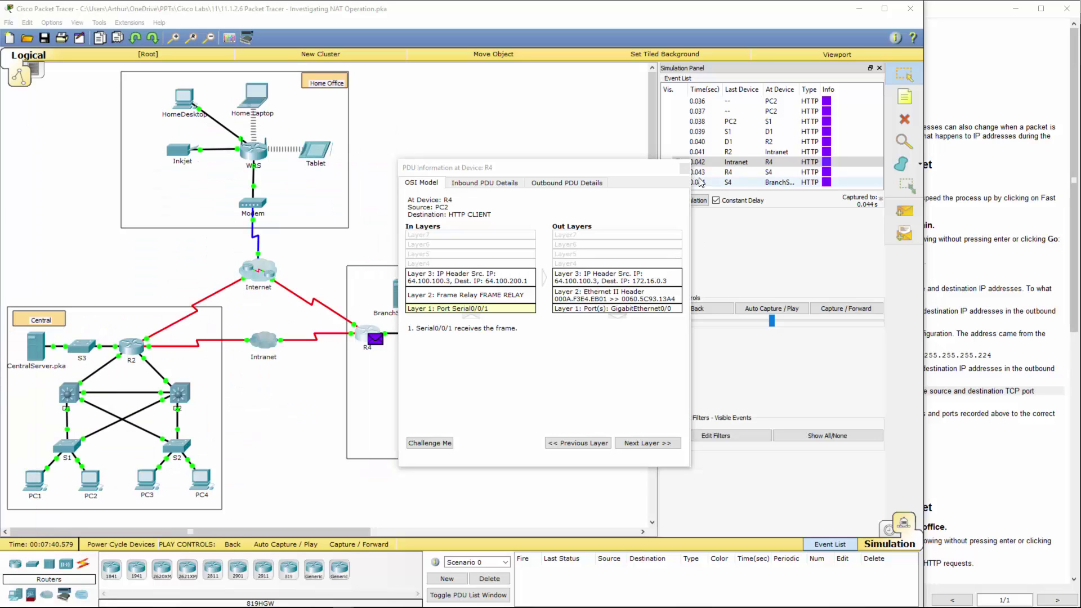
pyautogui.click(685, 167)
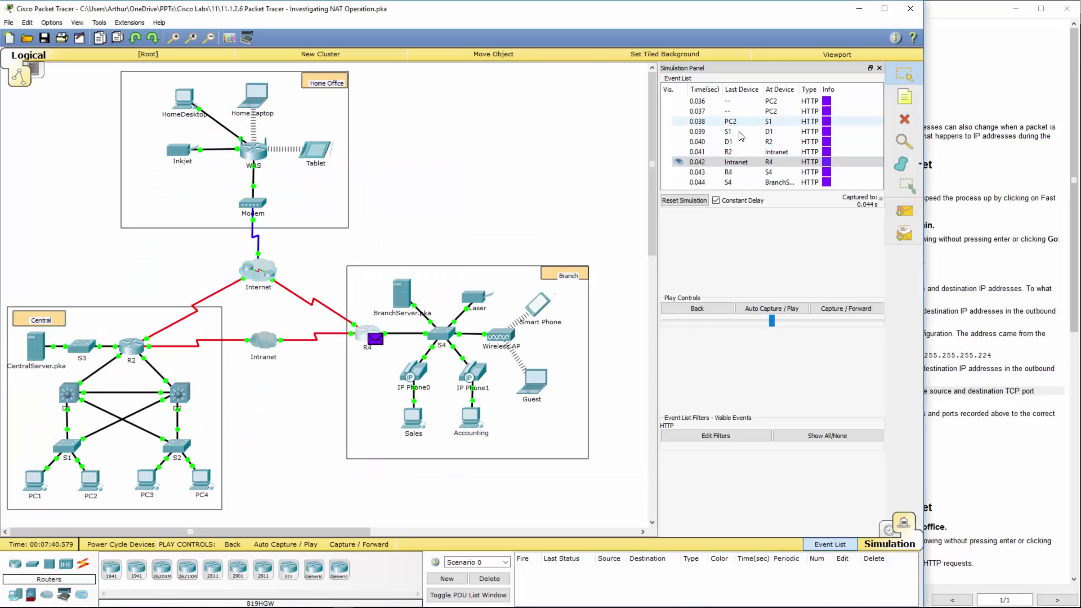
pyautogui.click(735, 152)
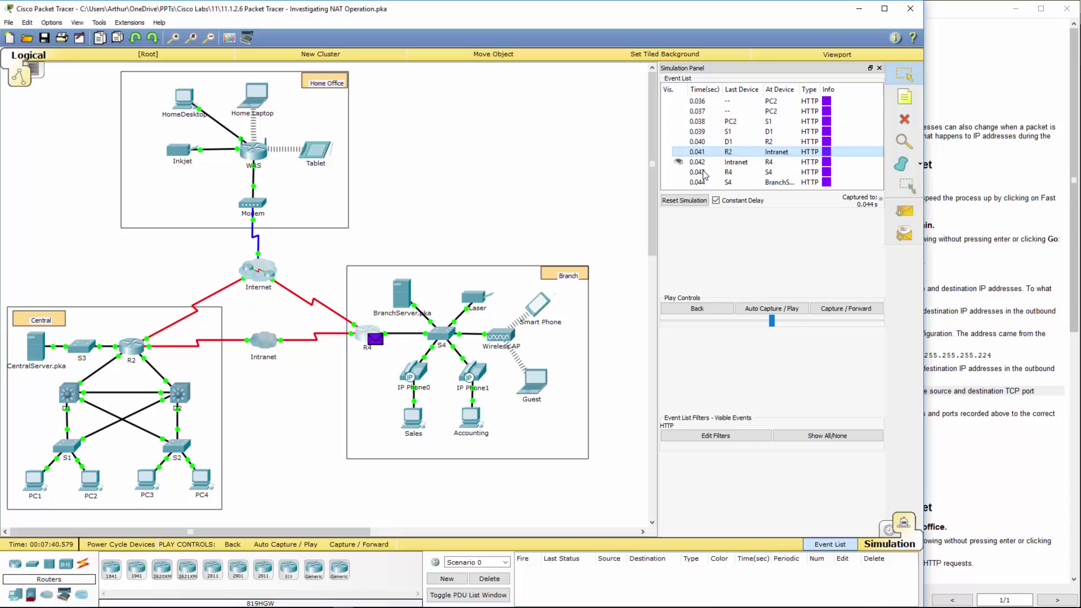
pyautogui.click(698, 153)
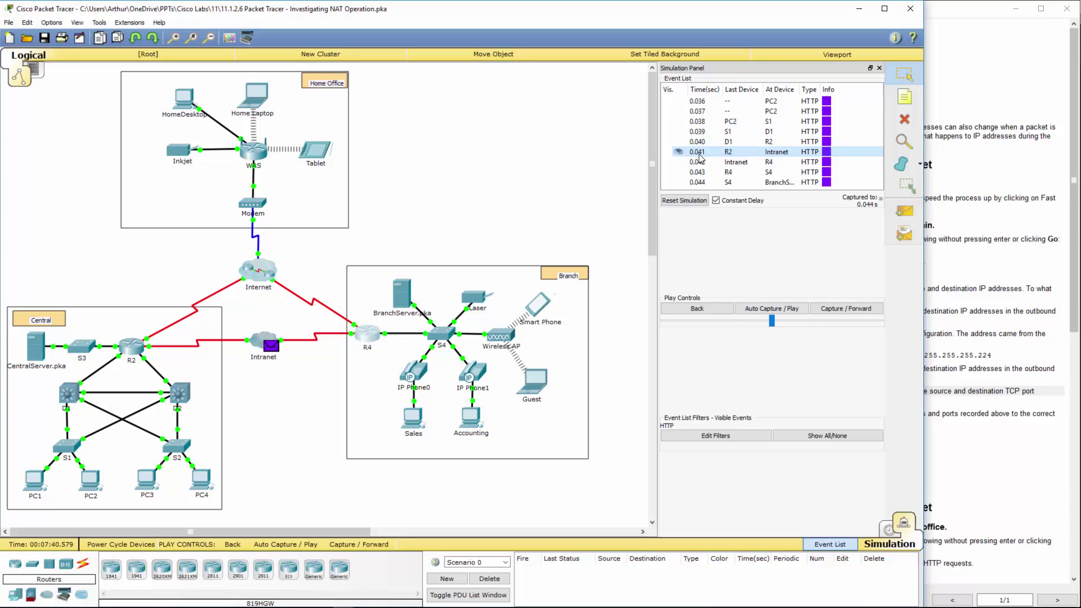
pyautogui.click(700, 142)
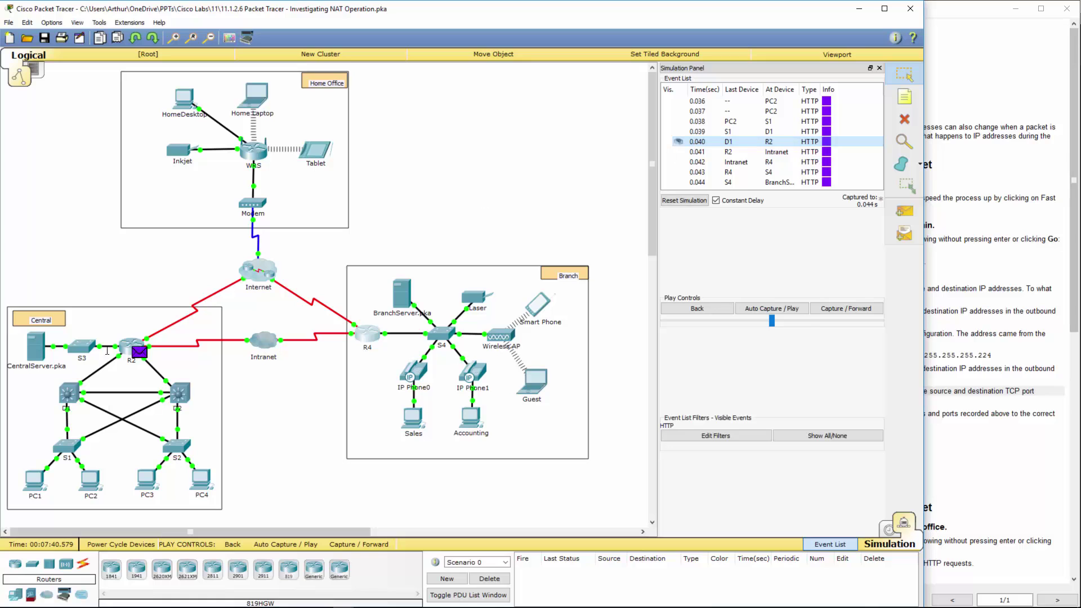
pyautogui.click(139, 352)
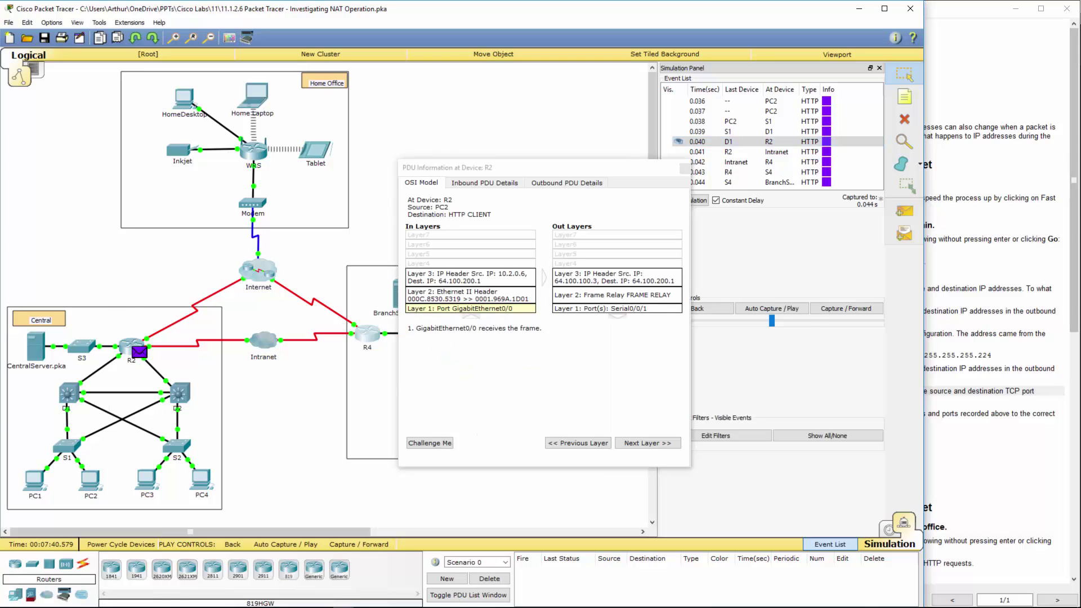
# - Compare R2's NAT translations (10.2.0.6:1025, 64.100.200.1) with the packet's Layer 3 header
pyautogui.click(130, 343)
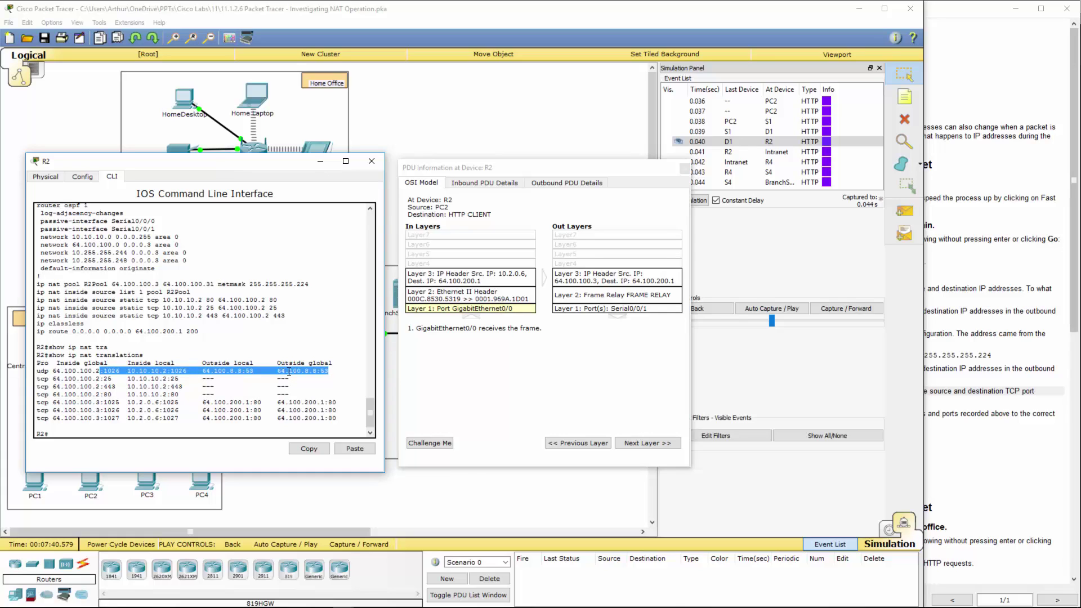
pyautogui.moveTo(202, 402); pyautogui.dragTo(250, 401)
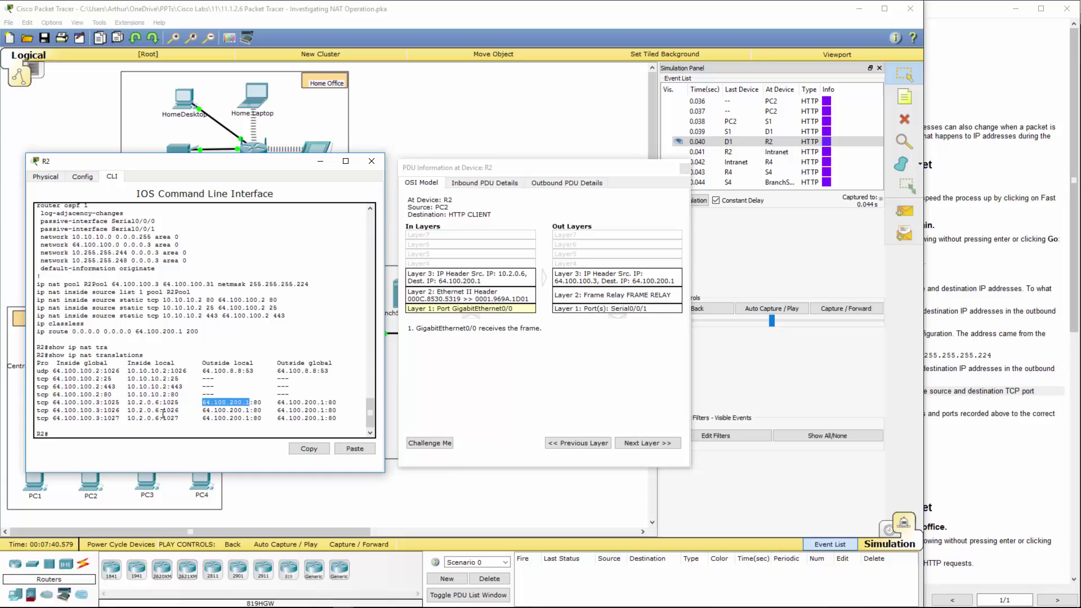
pyautogui.moveTo(127, 402); pyautogui.dragTo(250, 403)
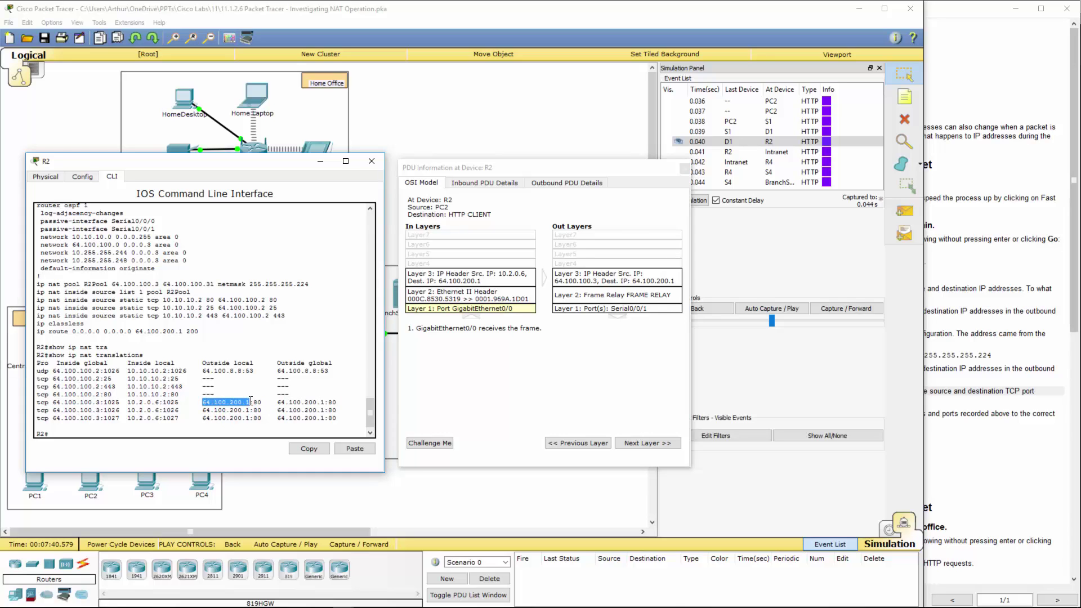
pyautogui.click(451, 280)
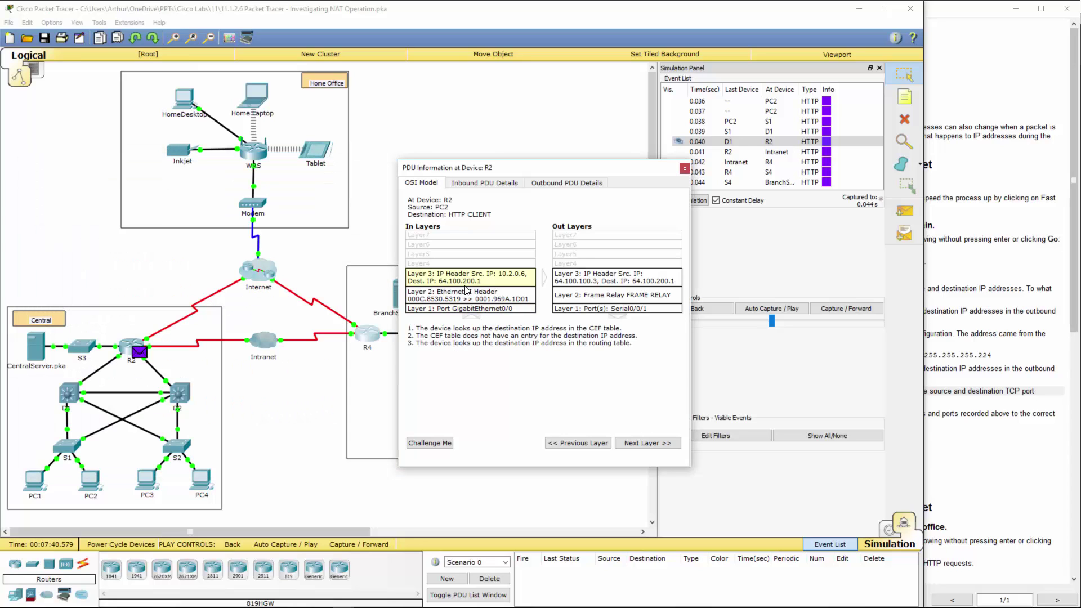
# - Read the lab instructions, then close R2's packet details and return to the topology
pyautogui.click(995, 413)
pyautogui.scroll(-5, 994, 412)
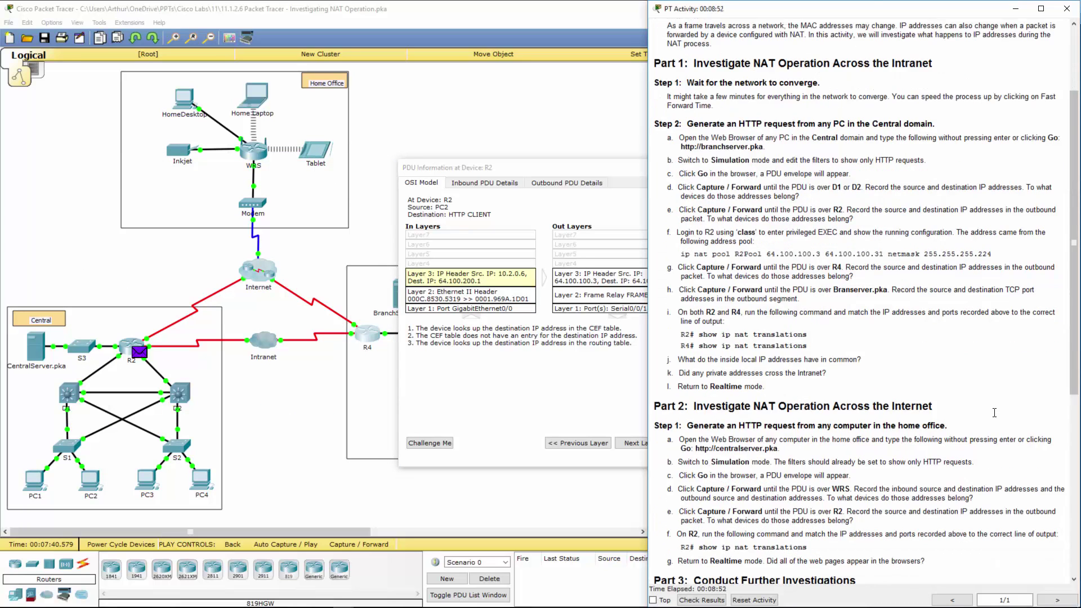
pyautogui.scroll(-2, 994, 413)
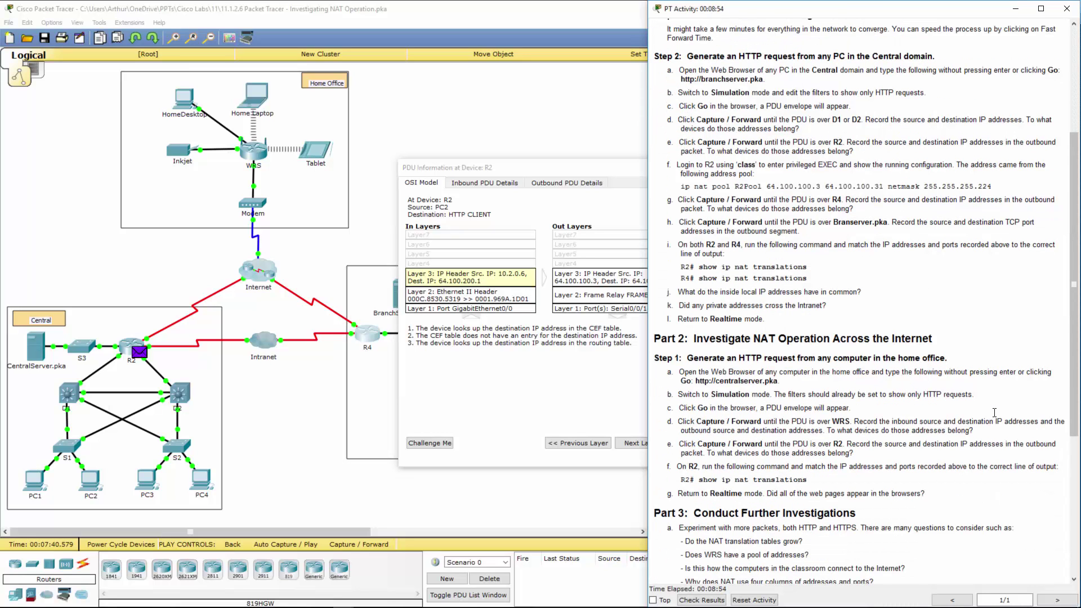
pyautogui.click(570, 174)
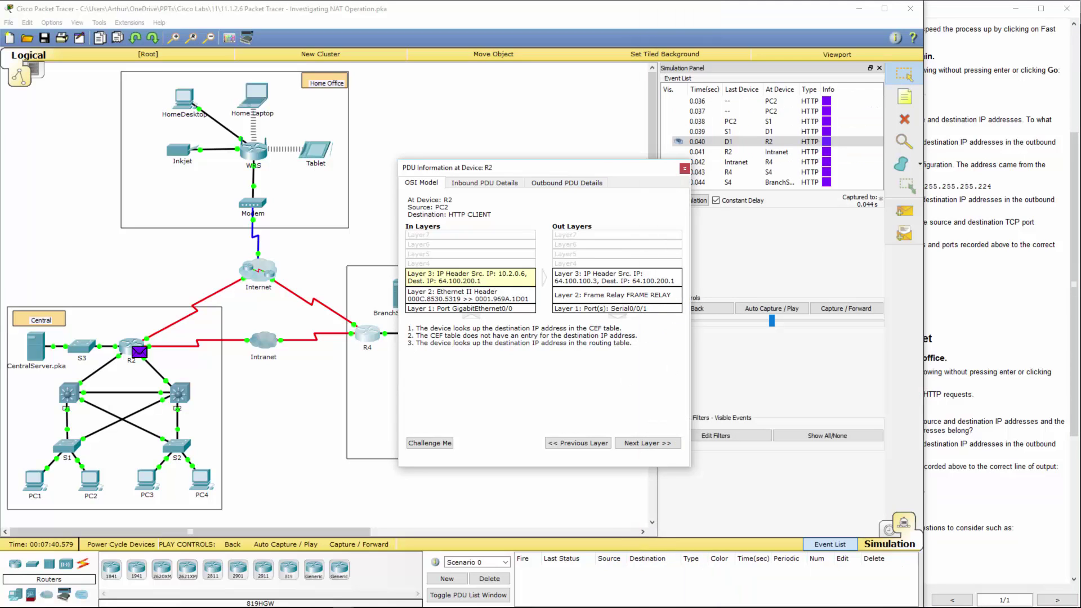
pyautogui.click(1068, 387)
pyautogui.scroll(-3, 1008, 345)
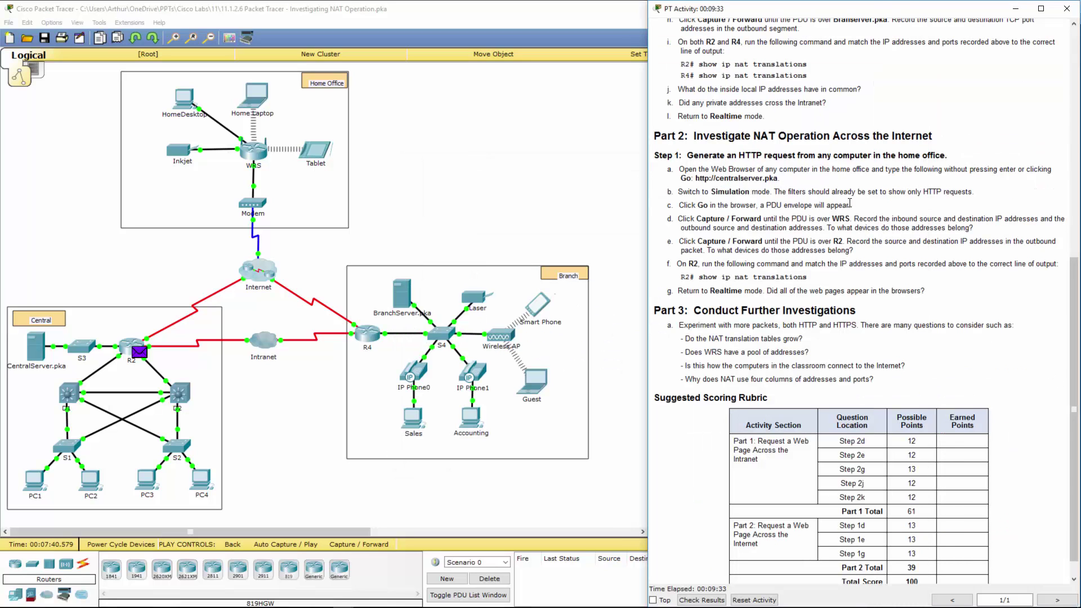
pyautogui.click(570, 173)
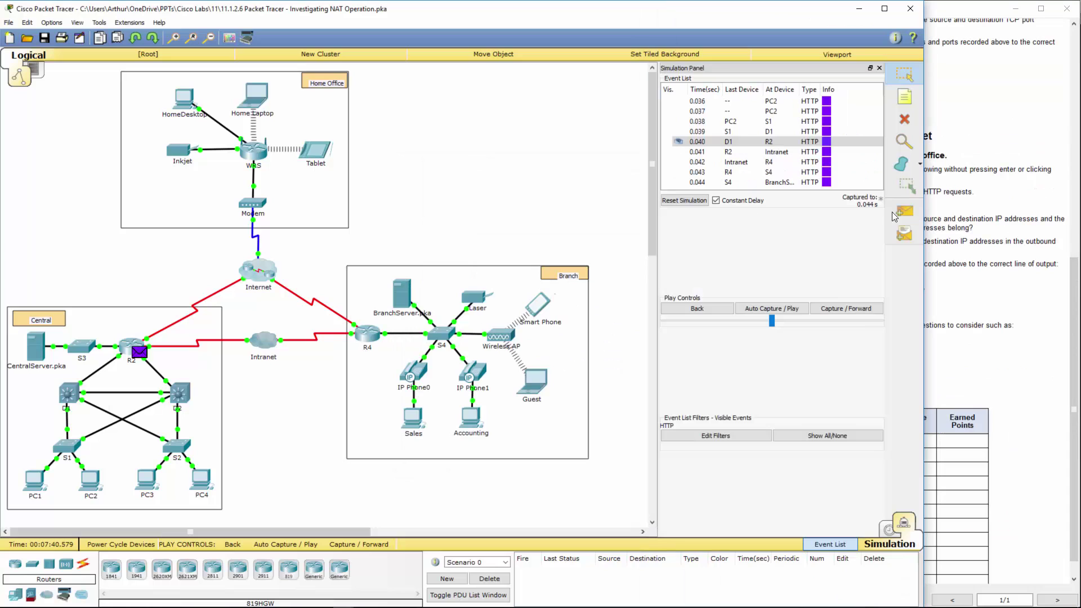
# - Switch back to Realtime mode and review step a of the lab instructions
pyautogui.click(887, 535)
pyautogui.click(974, 273)
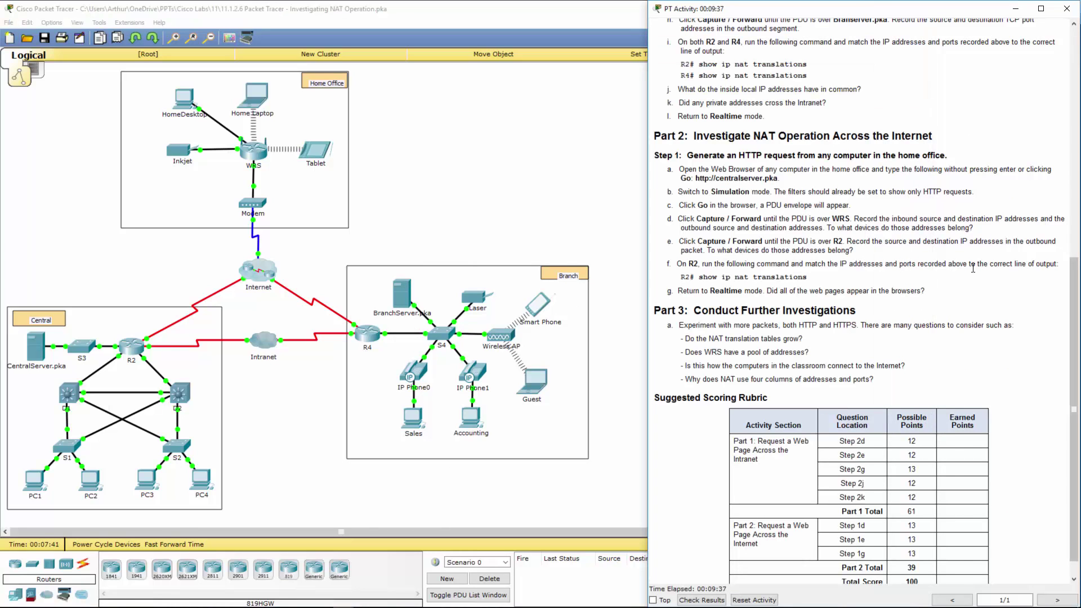
pyautogui.moveTo(683, 169); pyautogui.dragTo(872, 170)
pyautogui.click(561, 169)
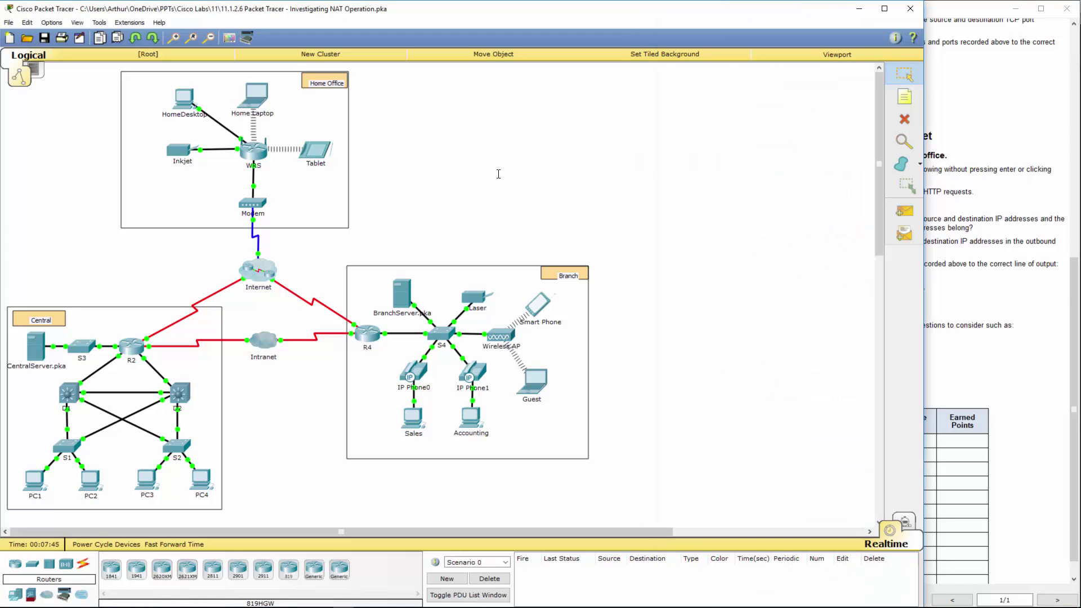
pyautogui.click(182, 100)
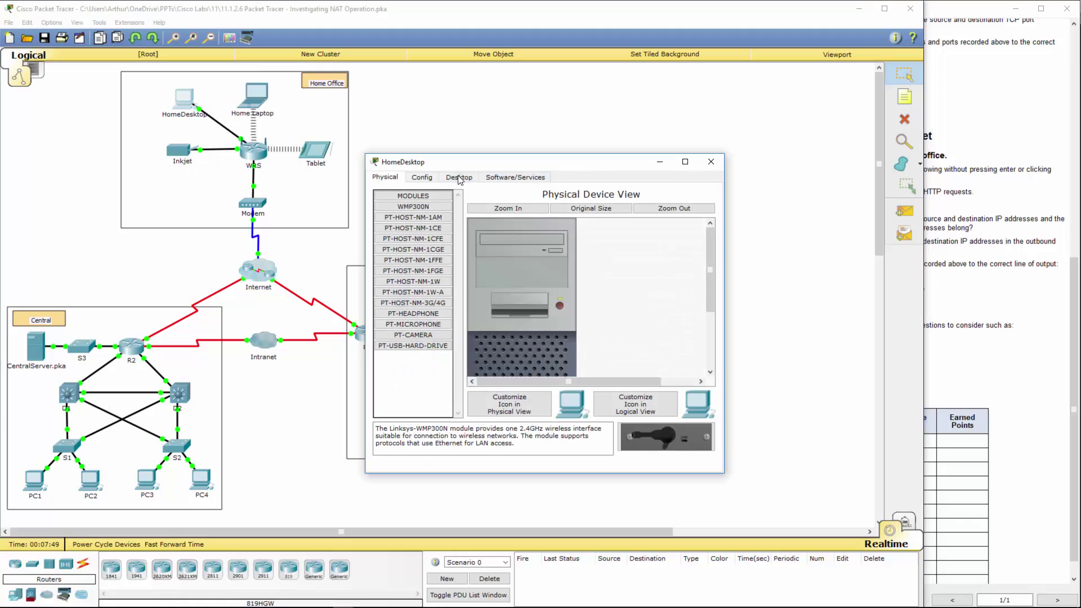
pyautogui.click(460, 179)
pyautogui.click(675, 237)
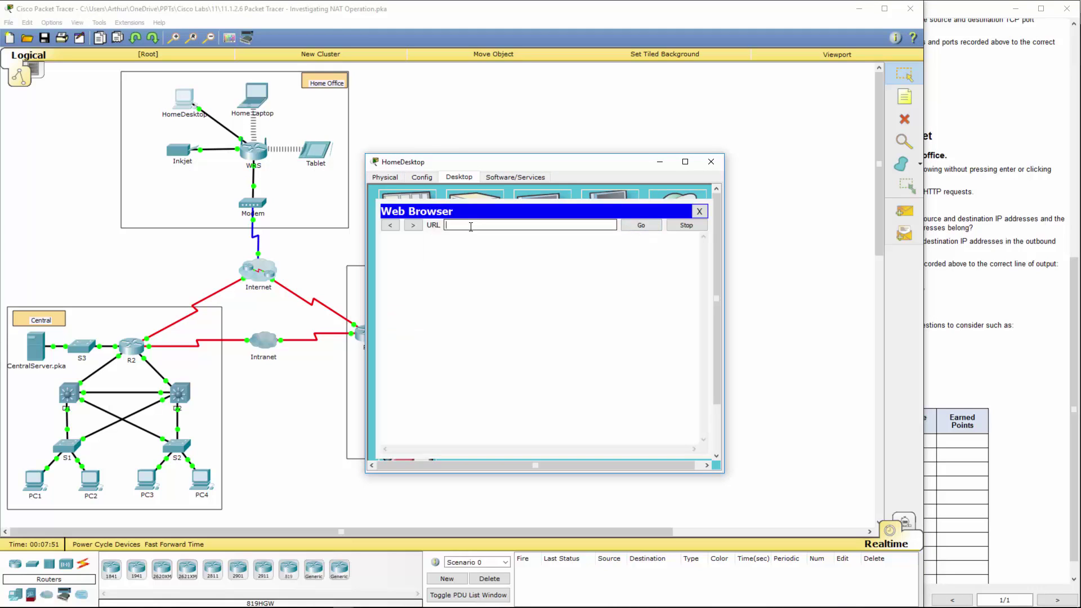
pyautogui.click(471, 225)
pyautogui.write('http://centralserver.pka')
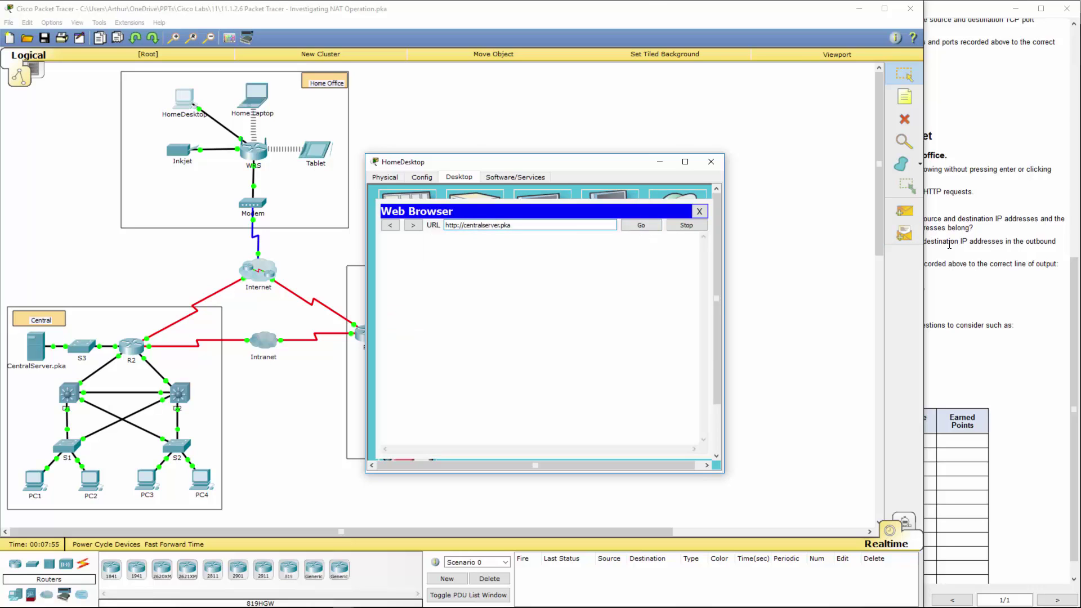
pyautogui.click(950, 244)
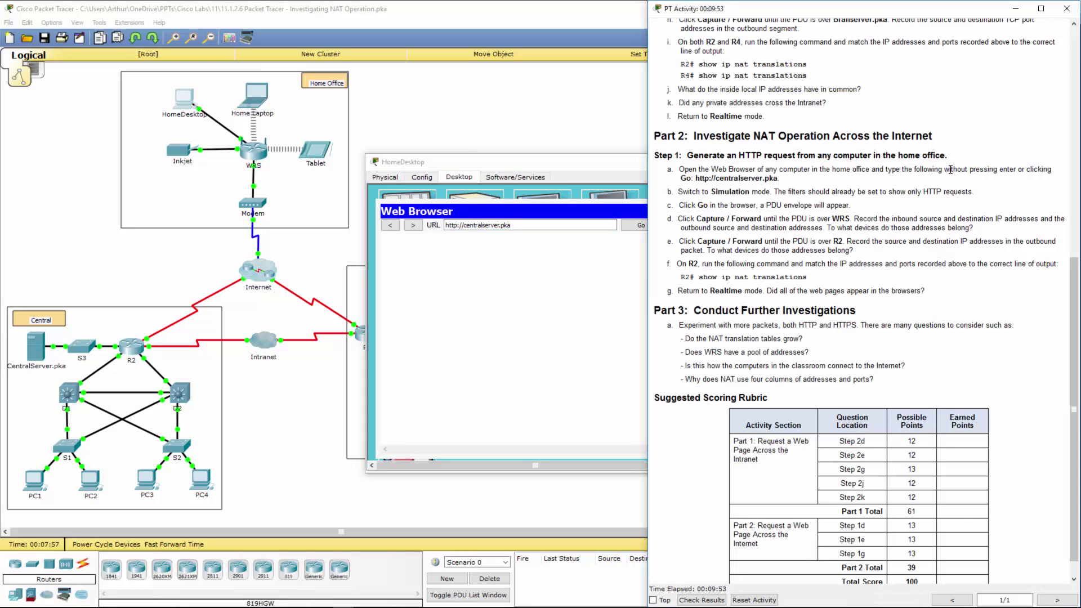
pyautogui.doubleClick(950, 170)
pyautogui.moveTo(614, 162); pyautogui.dragTo(2, 79)
pyautogui.click(382, 144)
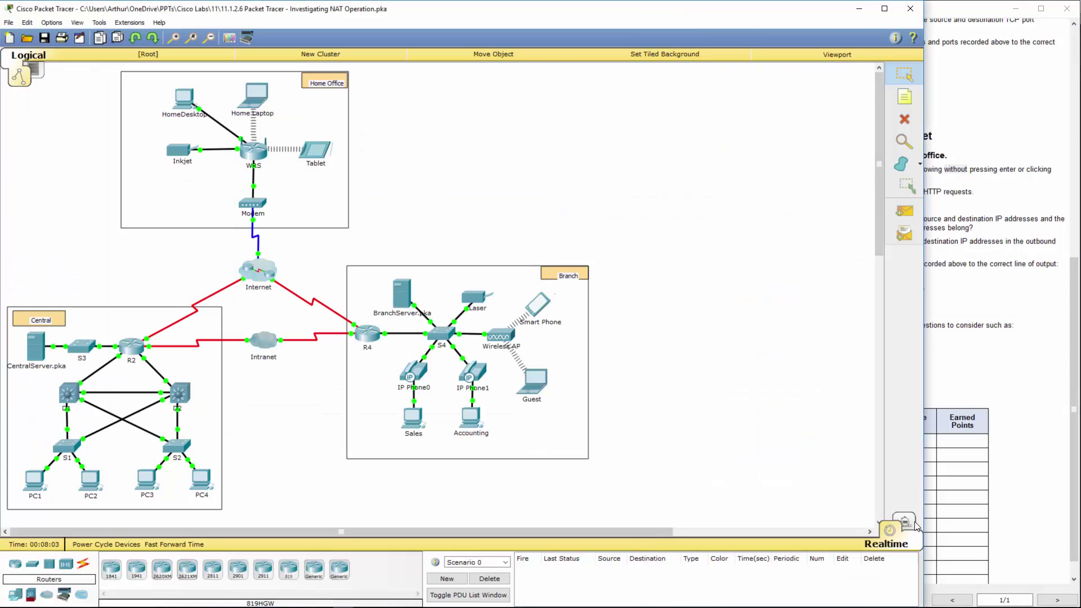
# - Switch to Simulation mode and clear the captured simulation events
pyautogui.click(905, 523)
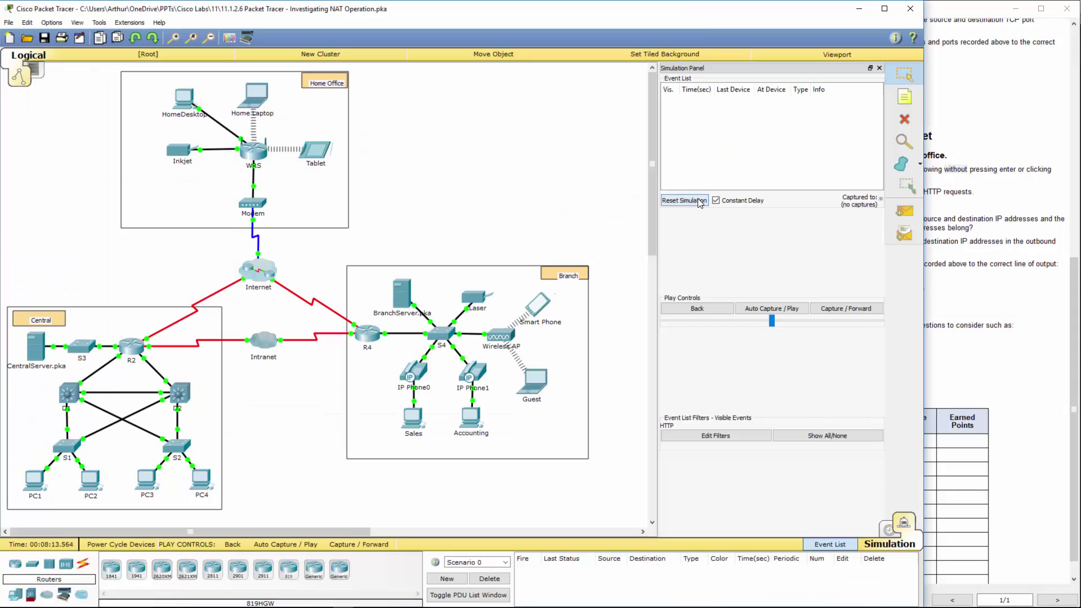
pyautogui.click(699, 202)
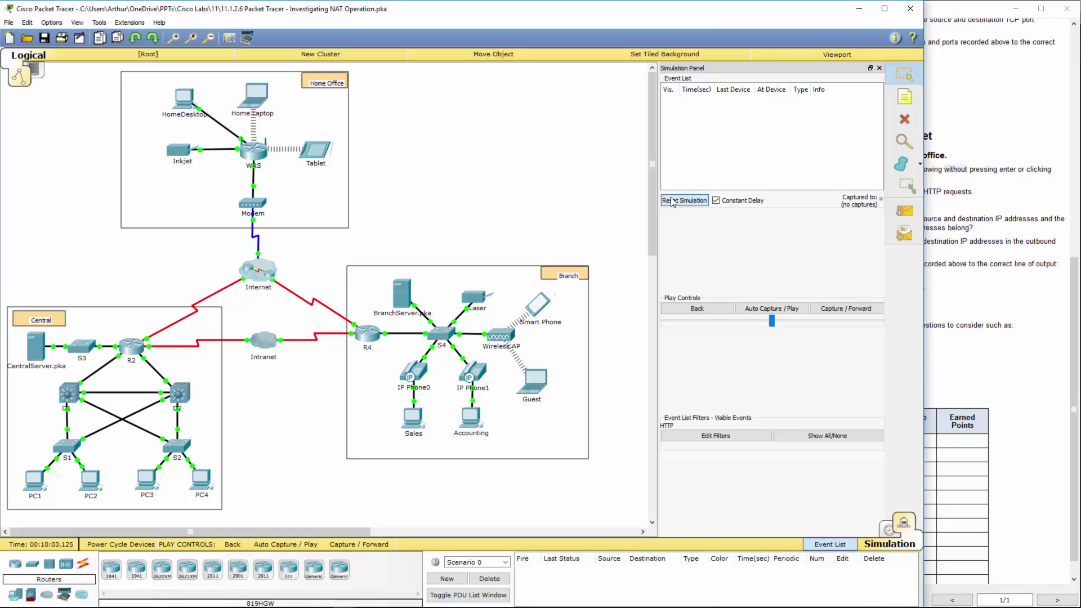
pyautogui.click(699, 202)
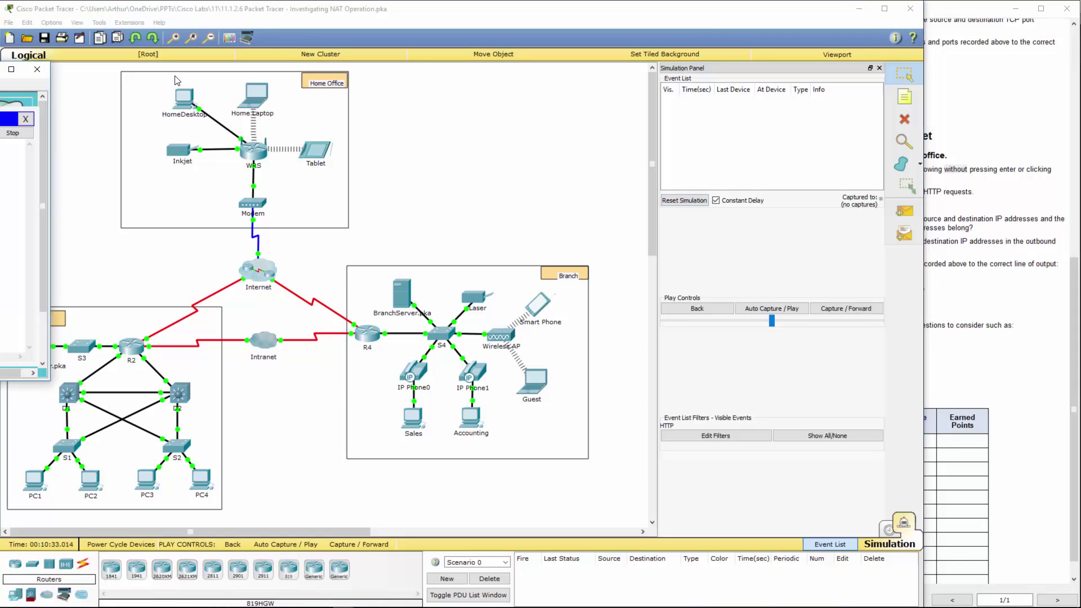
# - Send the HTTP request to centralserver.pka from HomeDesktop's browser and close its window
pyautogui.click(184, 99)
pyautogui.moveTo(328, 66); pyautogui.dragTo(321, 85)
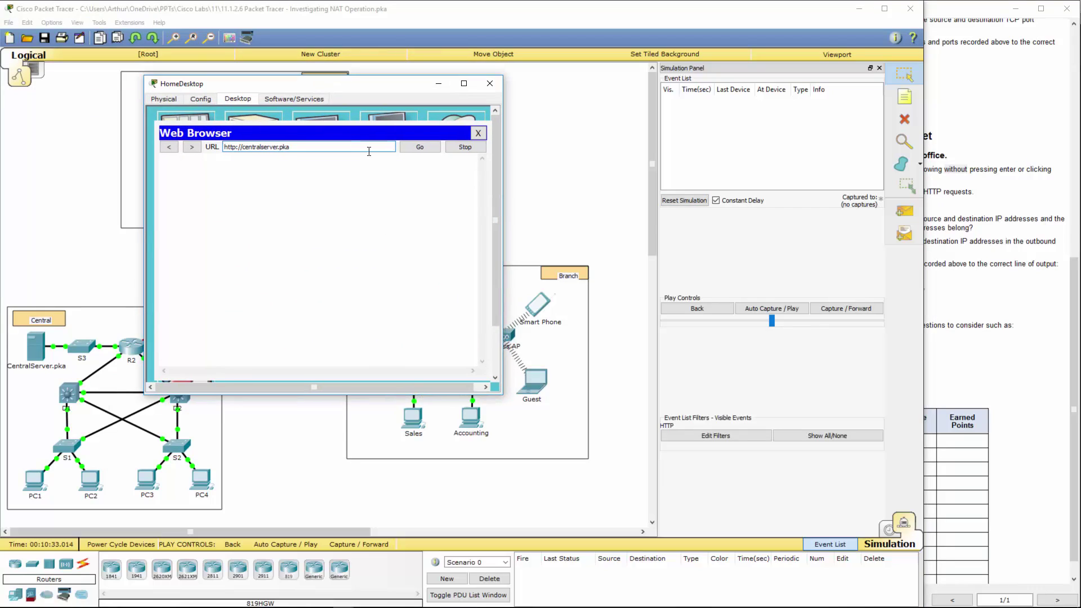
pyautogui.click(419, 148)
pyautogui.moveTo(387, 88); pyautogui.dragTo(366, 87)
pyautogui.click(470, 83)
# - Check instruction step c and capture HomeDesktop's HTTP PDU in Simulation mode
pyautogui.click(1039, 302)
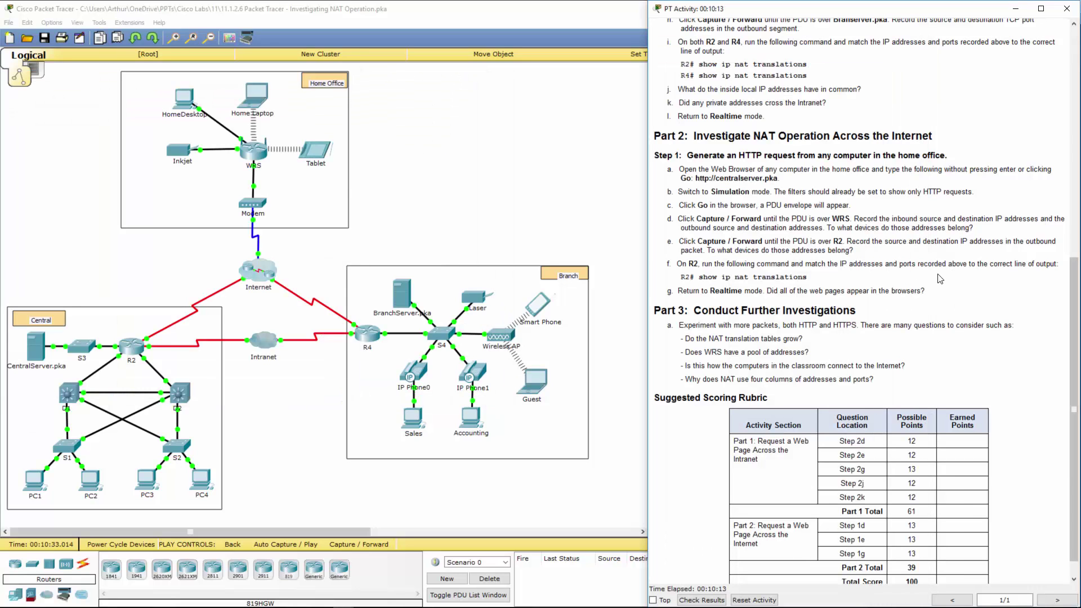
pyautogui.moveTo(680, 205); pyautogui.dragTo(974, 188)
pyautogui.click(548, 196)
pyautogui.hotkey('shift', 's')
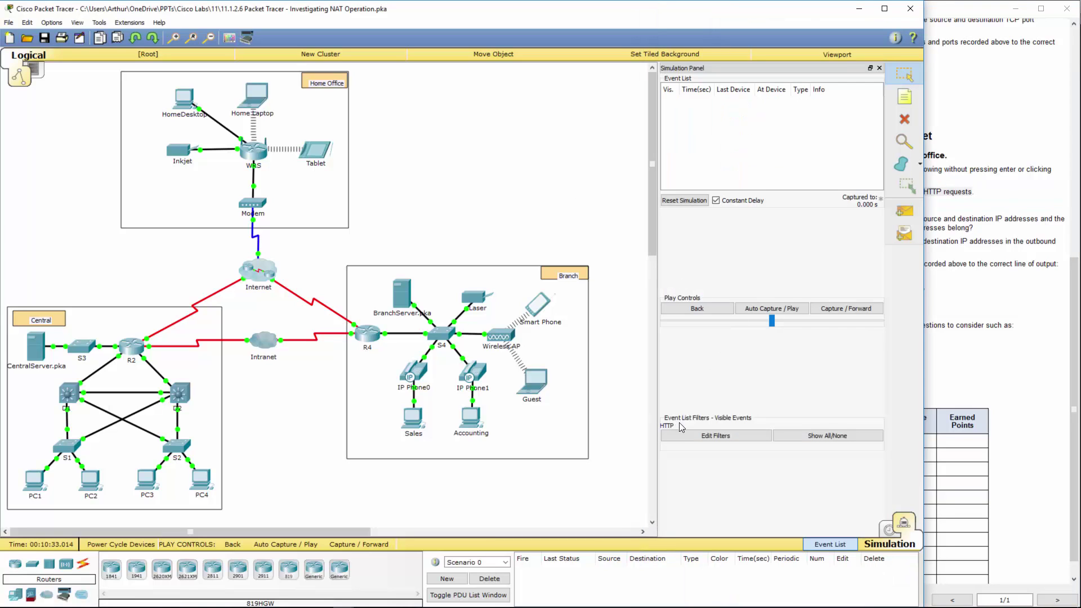
pyautogui.click(830, 309)
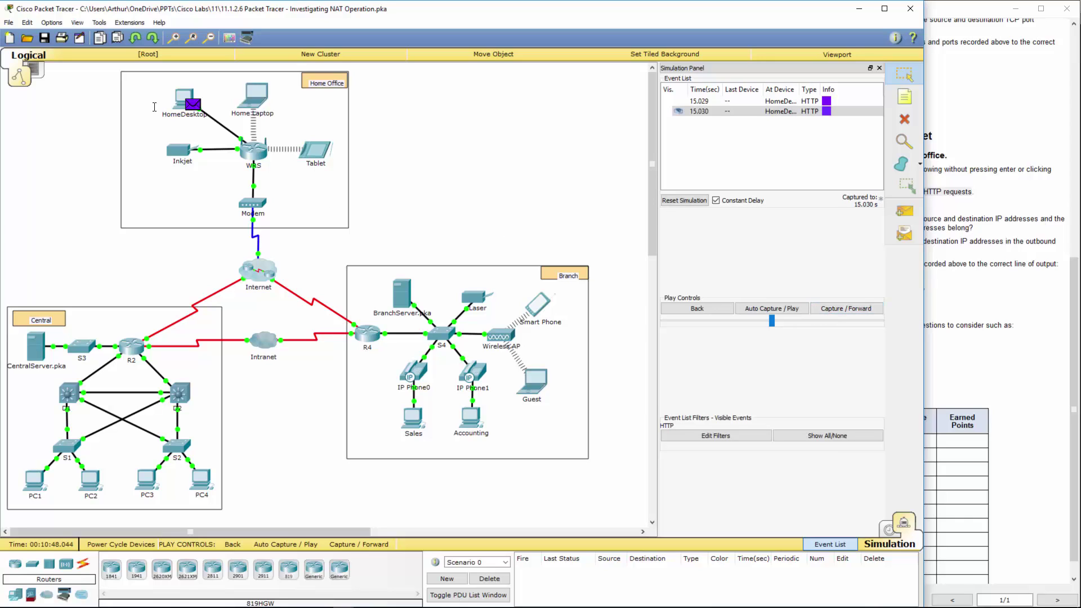
# - Forward the HTTP packet to WRS and see source 192.168.0.101 translated to 64.104.223.2
pyautogui.click(987, 259)
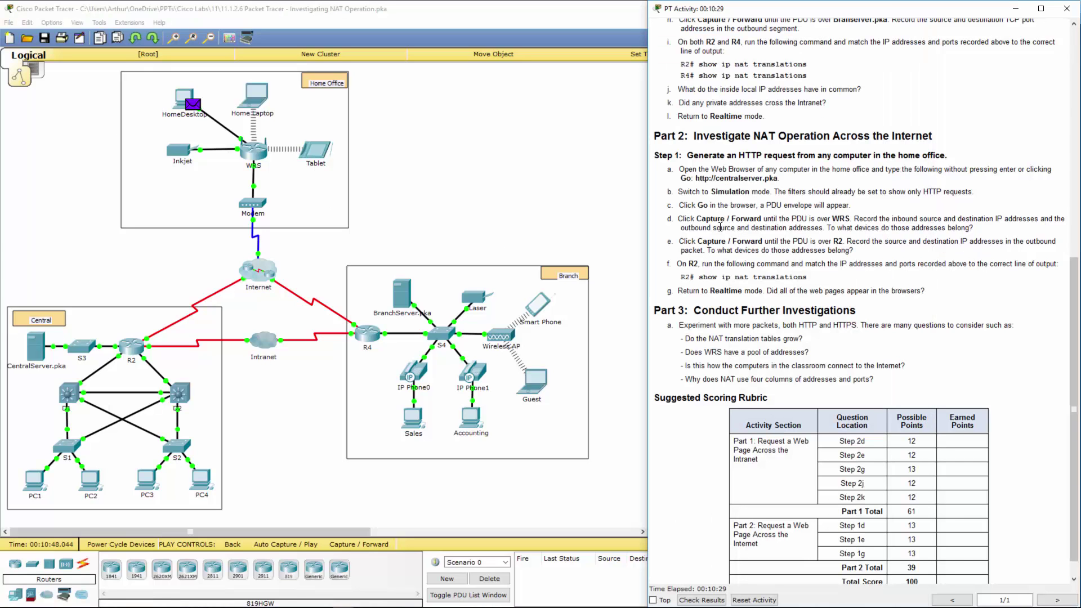
pyautogui.moveTo(679, 219); pyautogui.dragTo(781, 219)
pyautogui.click(553, 212)
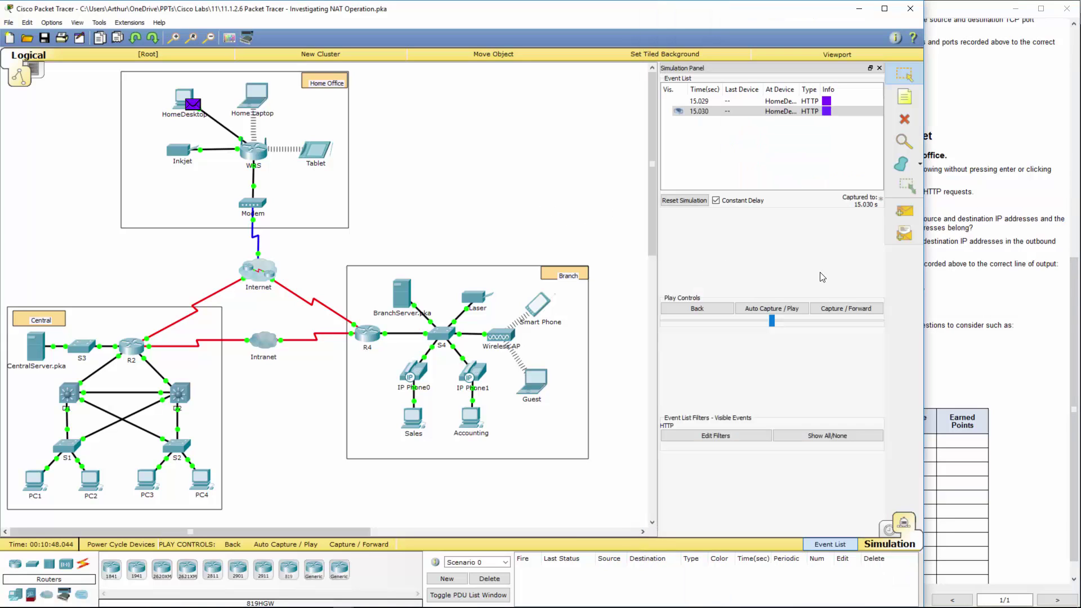
pyautogui.click(839, 308)
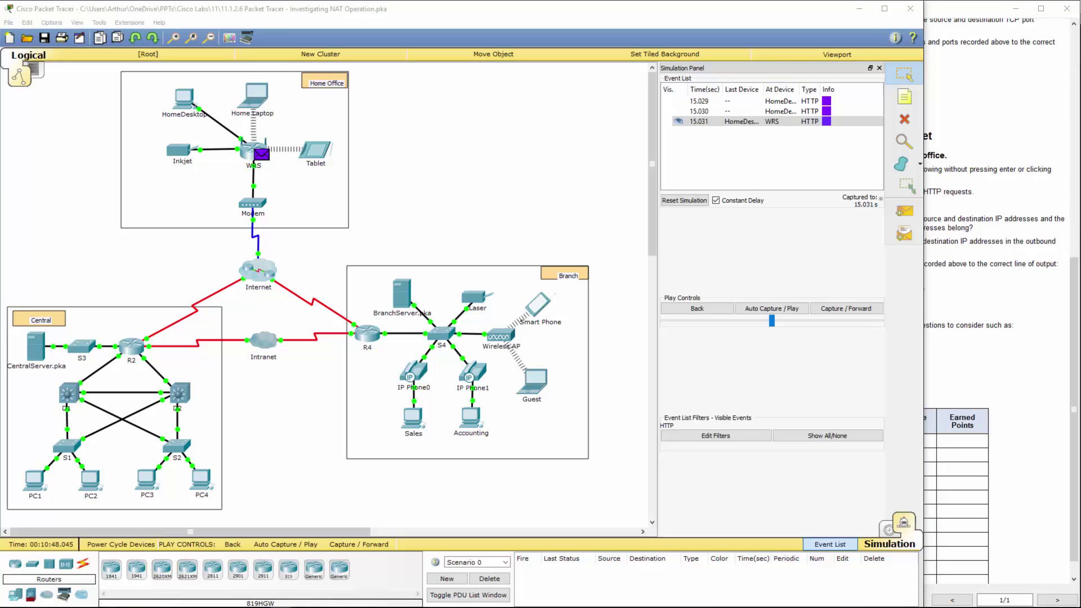
pyautogui.click(262, 153)
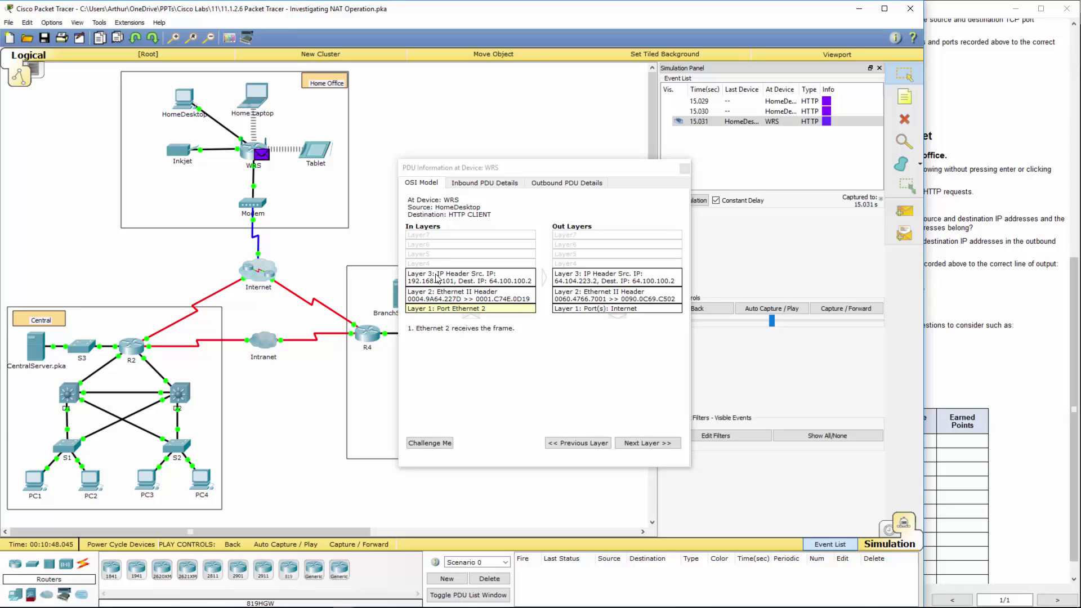
pyautogui.click(428, 279)
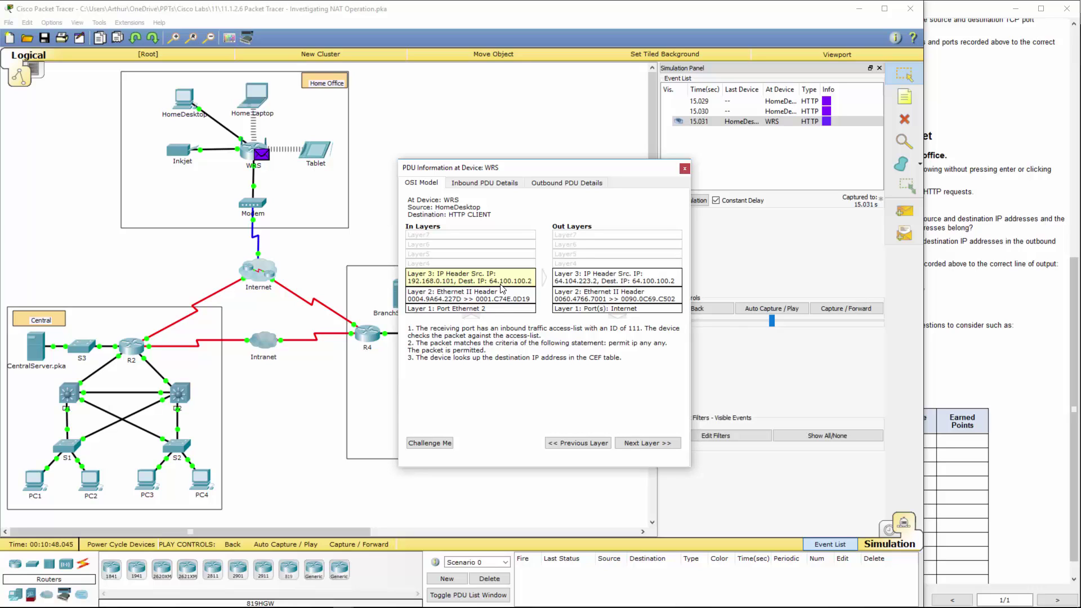
pyautogui.click(577, 282)
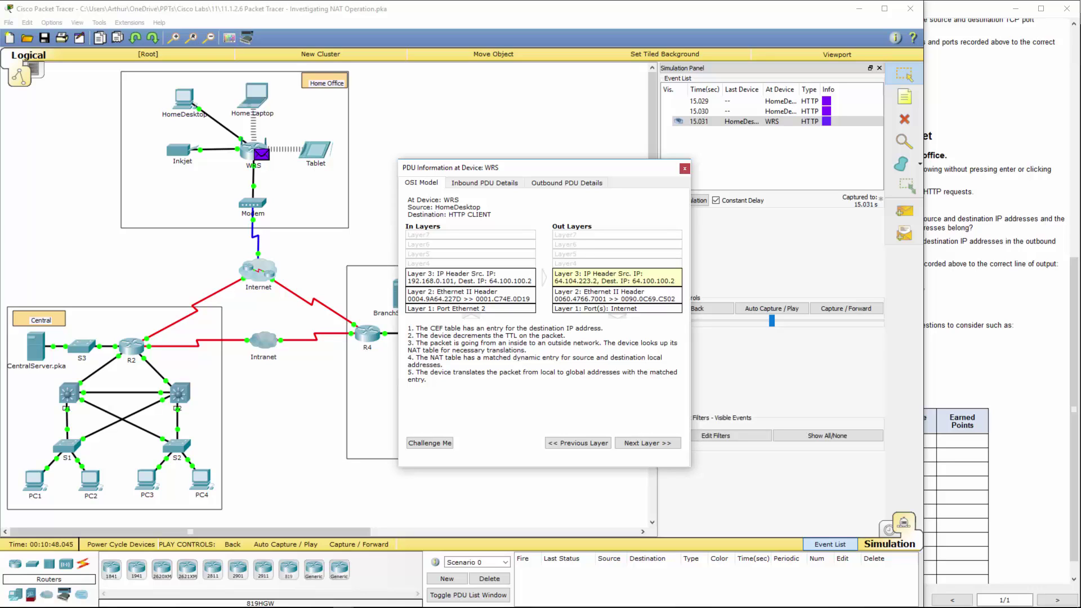
pyautogui.click(508, 281)
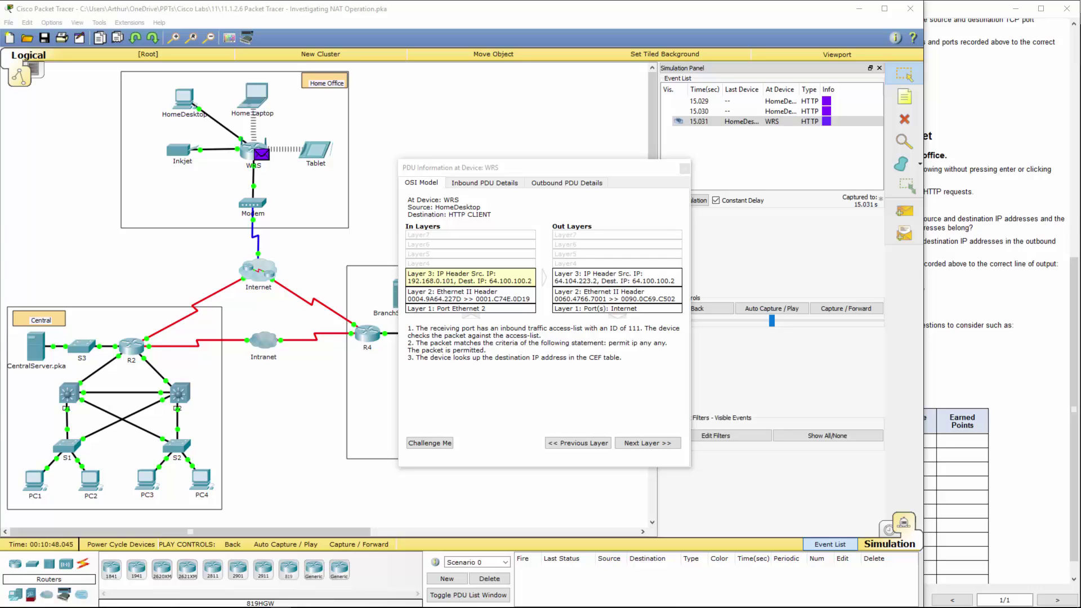
# - Close WRS's details, forward the HTTP packet on to R2, and read instruction steps d and e
pyautogui.click(684, 169)
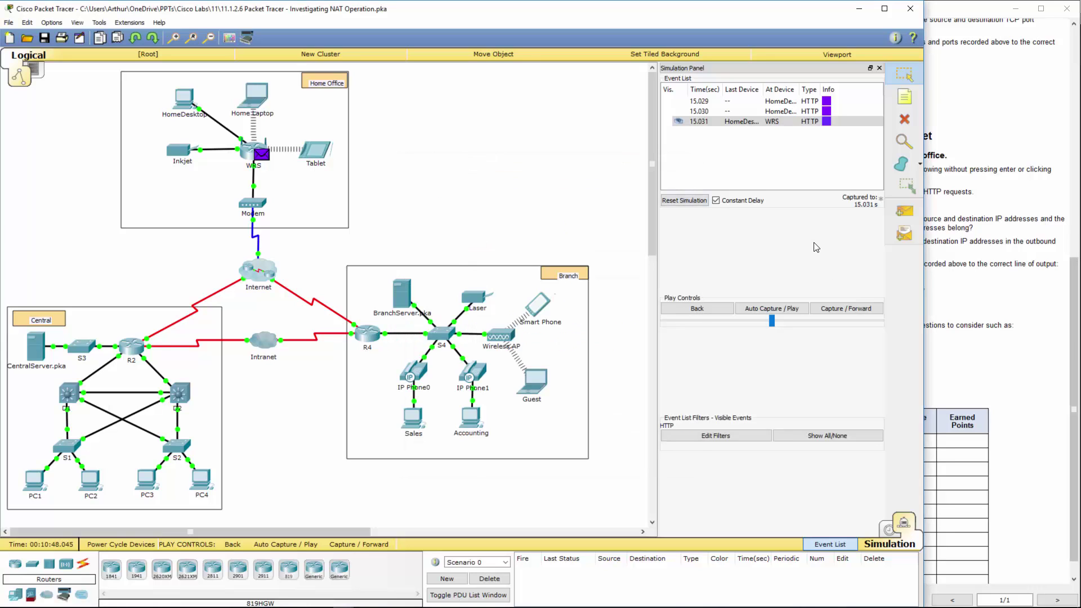
pyautogui.click(839, 312)
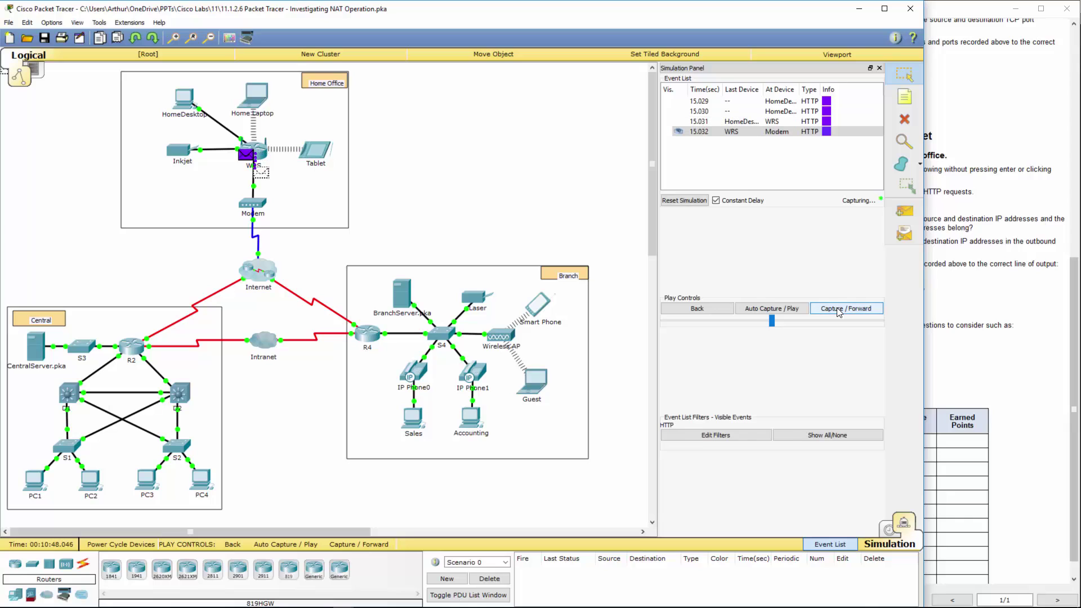
pyautogui.click(839, 312)
pyautogui.click(839, 313)
pyautogui.click(839, 313)
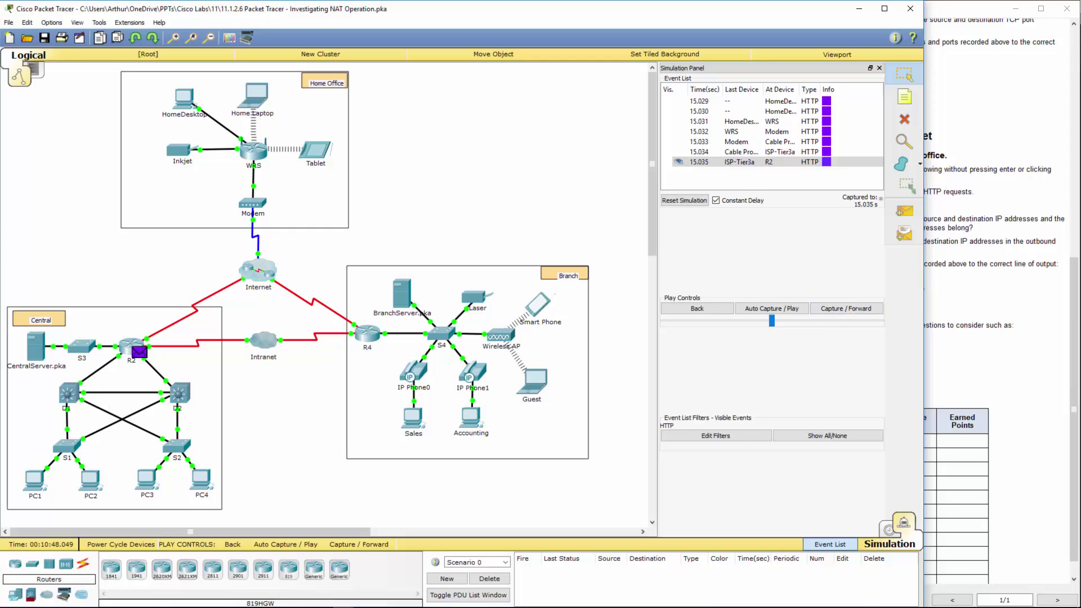
pyautogui.click(1007, 318)
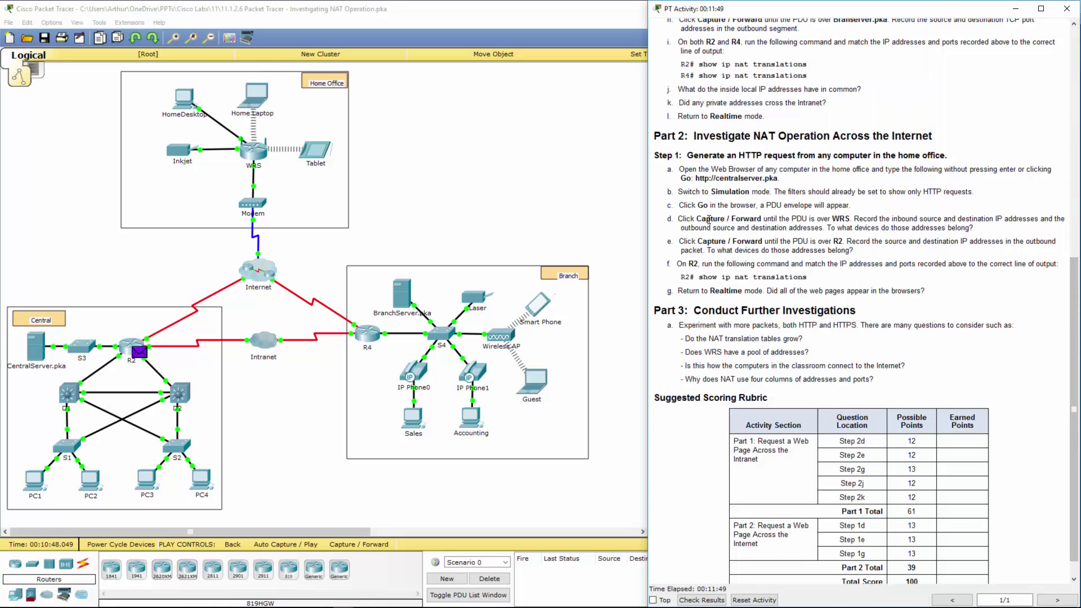
pyautogui.moveTo(710, 219); pyautogui.dragTo(941, 219)
pyautogui.moveTo(687, 242); pyautogui.dragTo(912, 240)
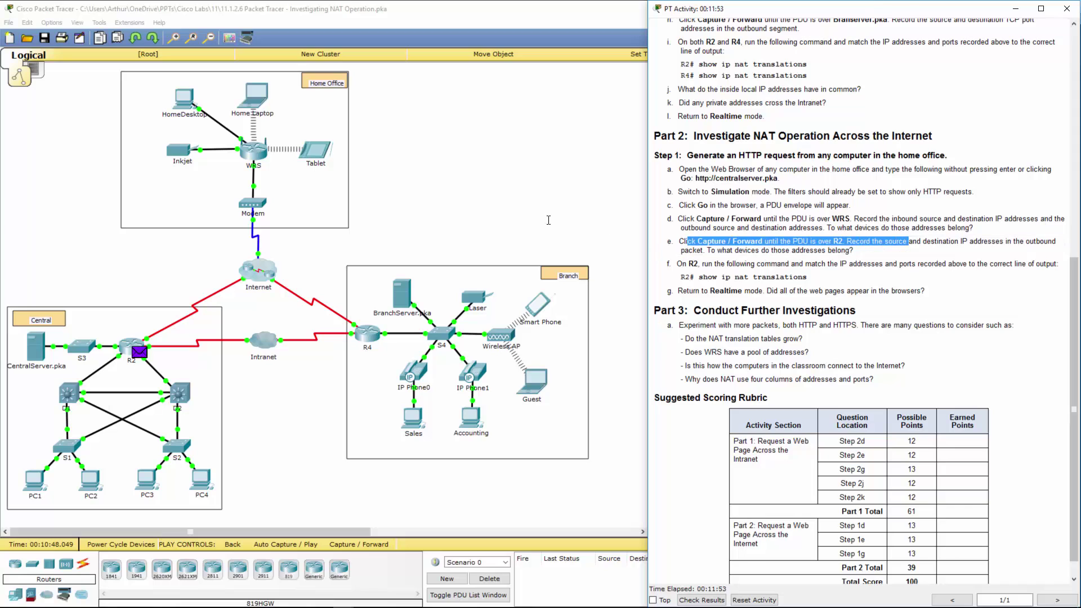
pyautogui.click(125, 274)
# - Compare R2's In and Out Layer 3, showing destination 64.100.100.2 translated to 10.10.10.2
pyautogui.click(139, 352)
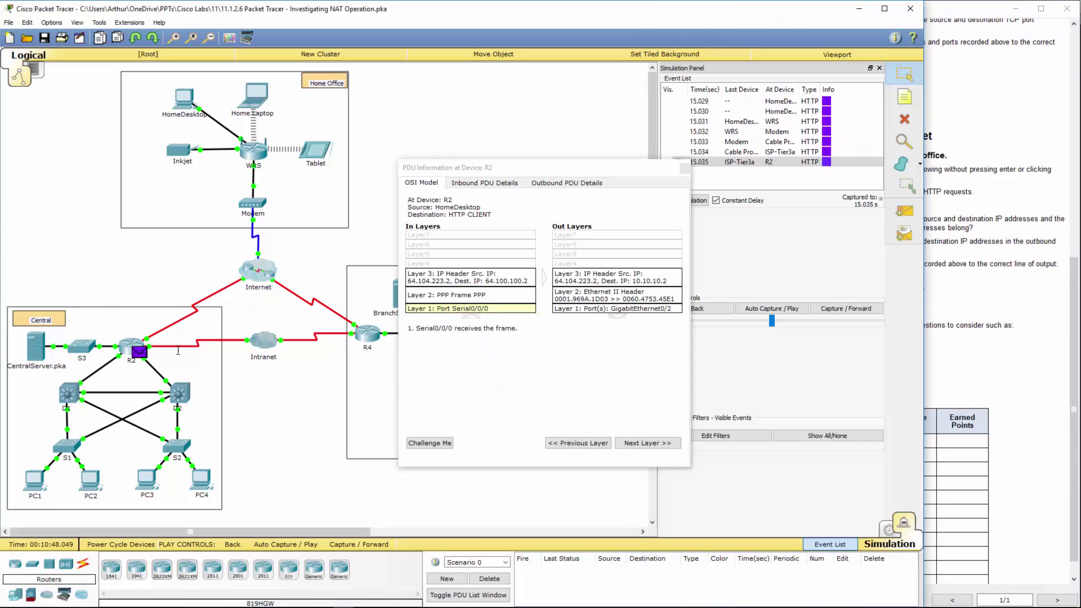
pyautogui.click(487, 283)
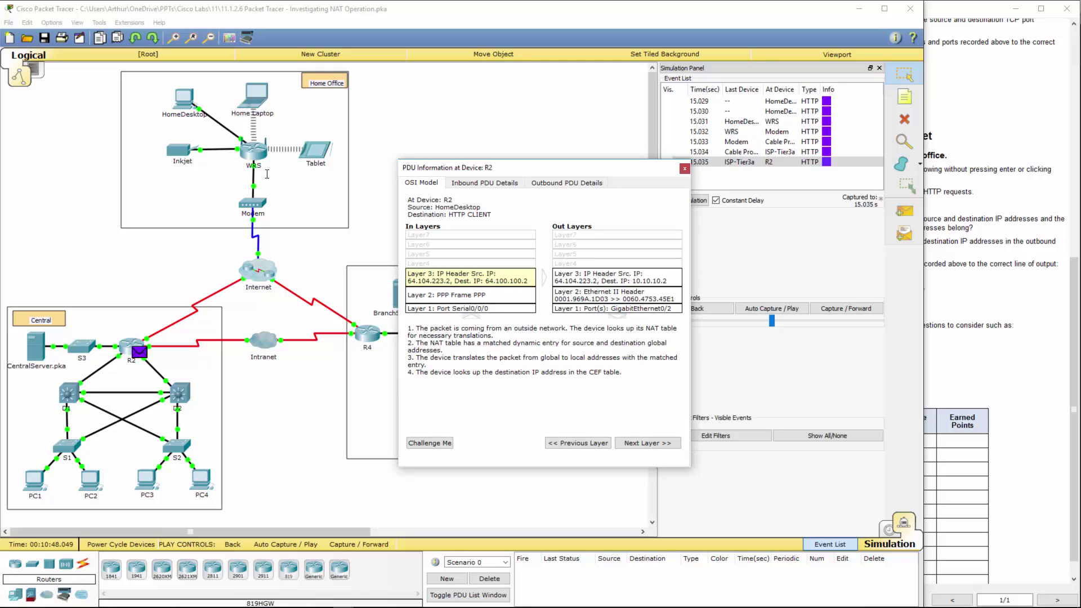
pyautogui.click(581, 279)
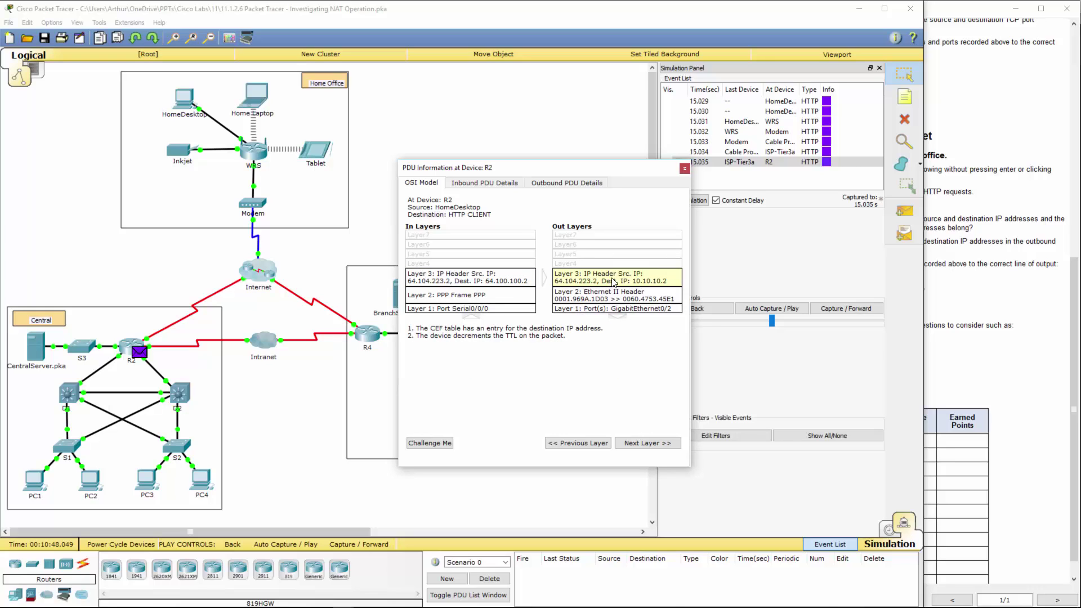
pyautogui.click(488, 284)
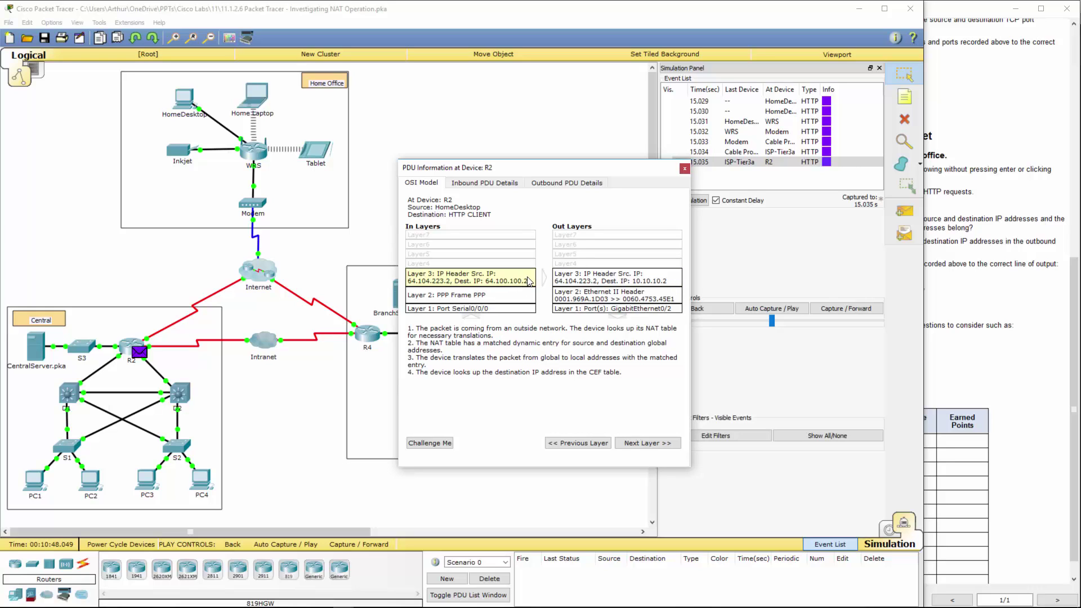
pyautogui.click(611, 284)
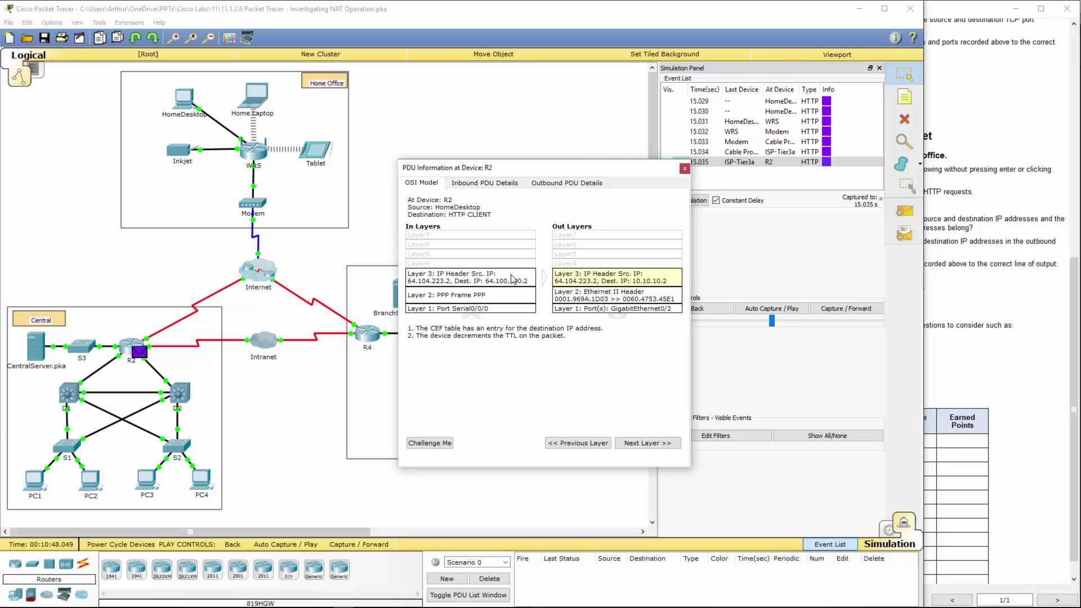
# - Rerun show ip nat translations on R2 and highlight the 64.104.223.2:1025 to 10.10.10.2:80 entry
pyautogui.click(684, 168)
pyautogui.click(129, 345)
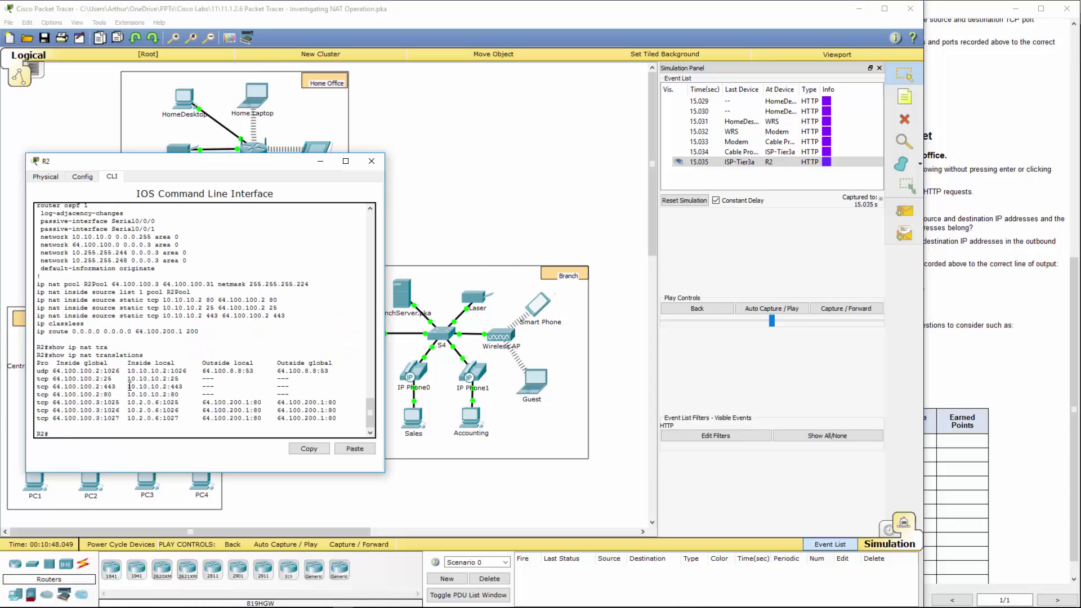
pyautogui.press('Return')
pyautogui.press('Up')
pyautogui.press('Return')
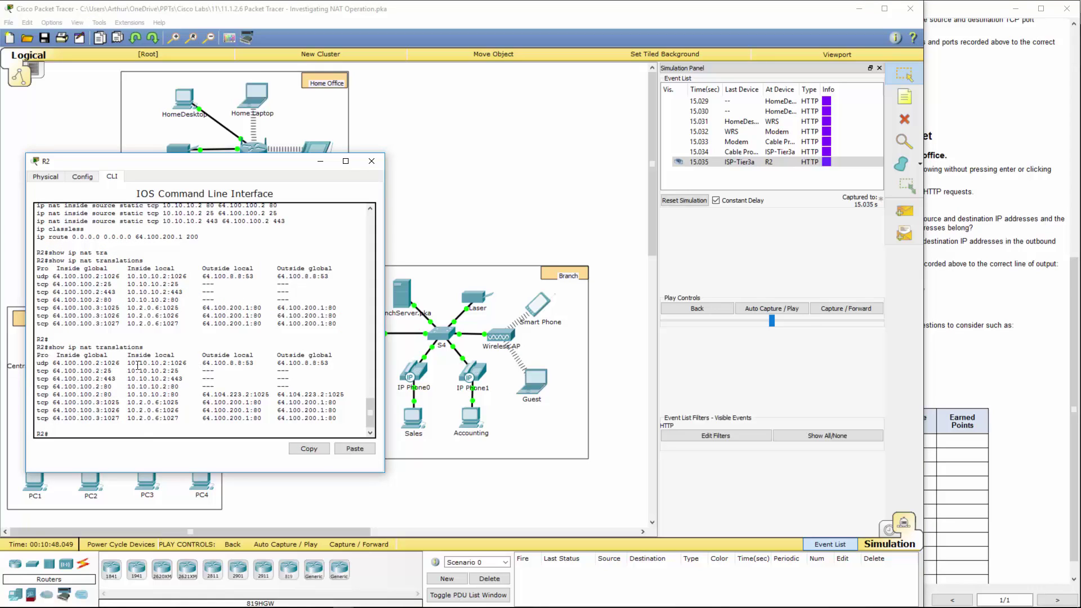
pyautogui.moveTo(128, 365); pyautogui.dragTo(330, 363)
pyautogui.click(162, 397)
pyautogui.moveTo(127, 396); pyautogui.dragTo(353, 395)
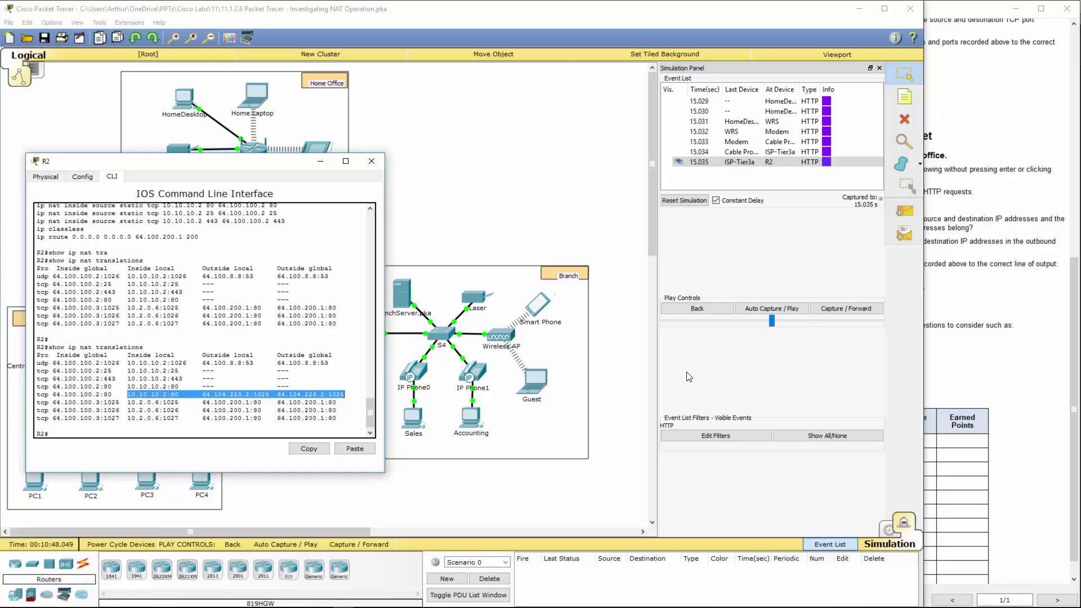
pyautogui.hotkey('alt', 'Tab')
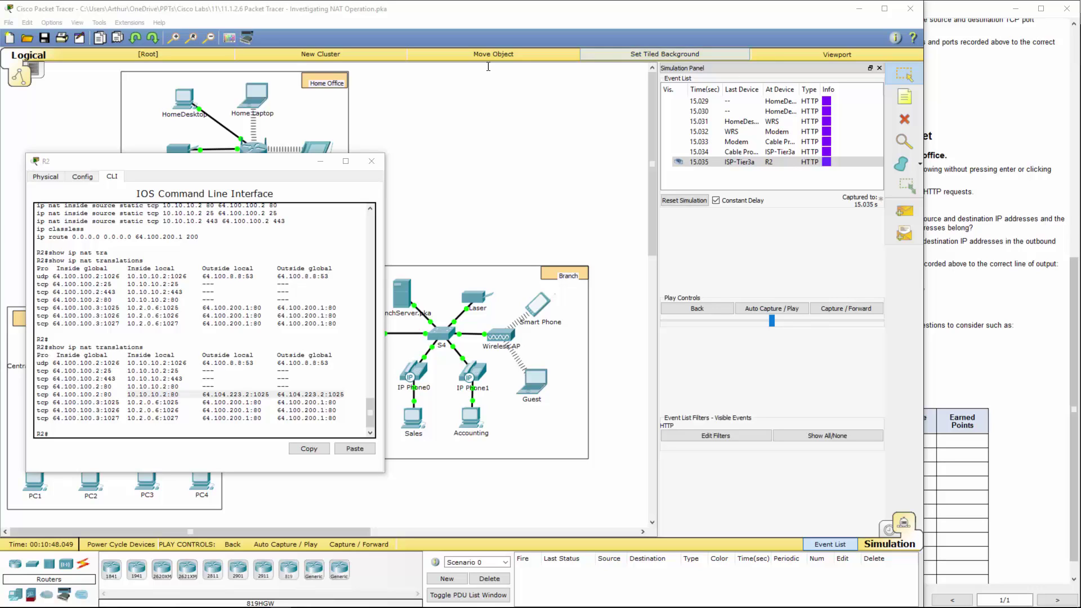
pyautogui.click(372, 161)
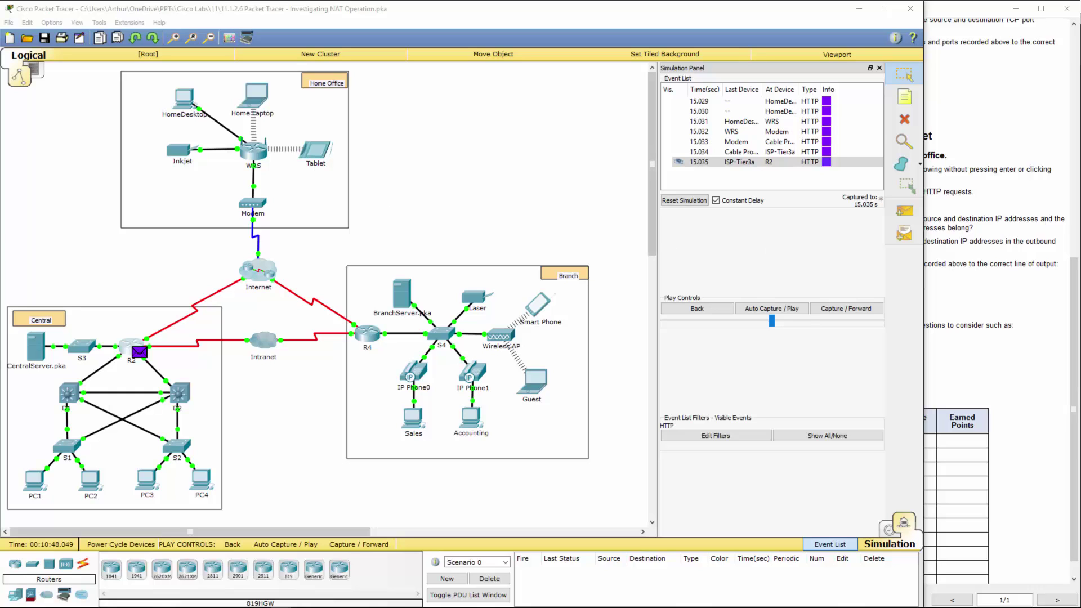
# - Bring the PT Activity window to the front to view the completed activity results
pyautogui.click(1060, 432)
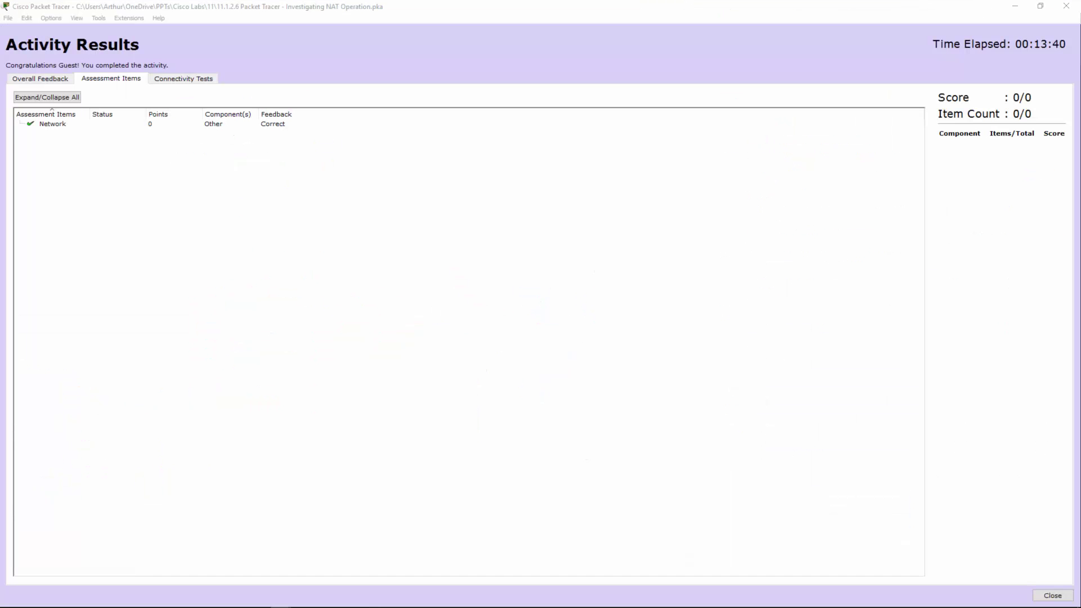